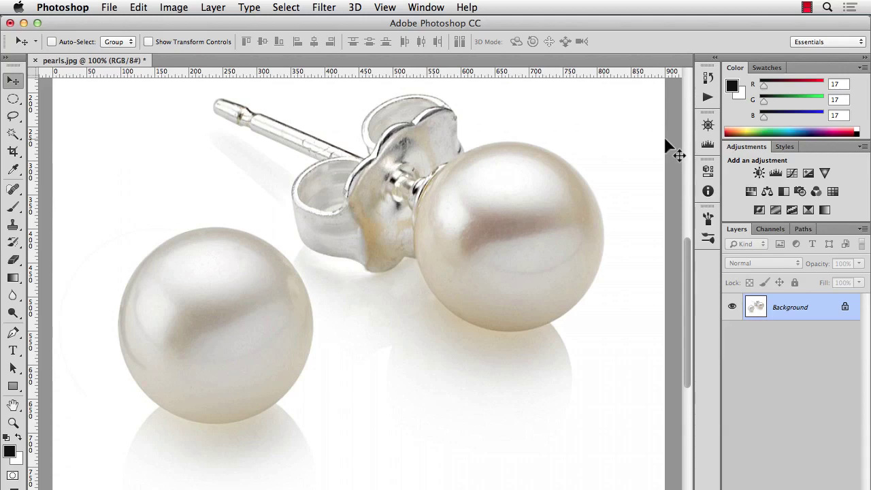
Step: Draw a circular elliptical-marquee selection of about 278 × 278 px around the large pearl
{"action": "key", "text": "super+equal"}
{"action": "key", "text": "super+equal"}
{"action": "left_click_drag", "start_coordinate": [654, 144], "coordinate": [249, 336]}
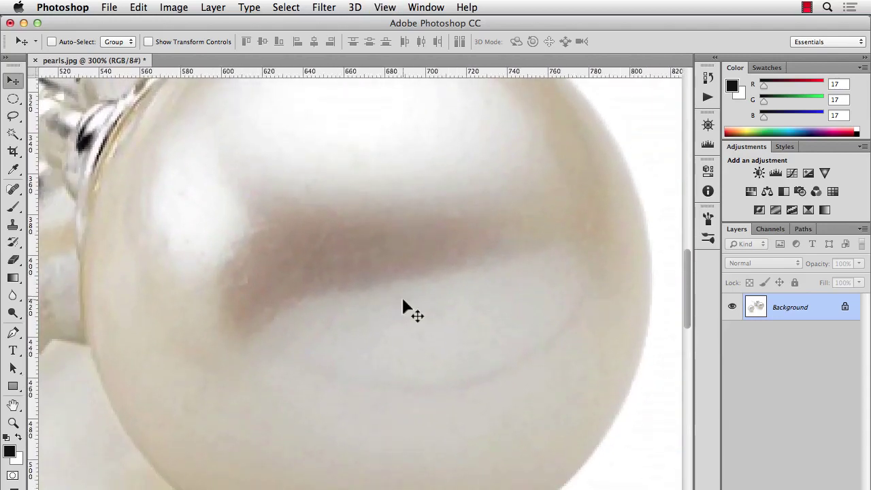
{"action": "key", "text": "super+minus"}
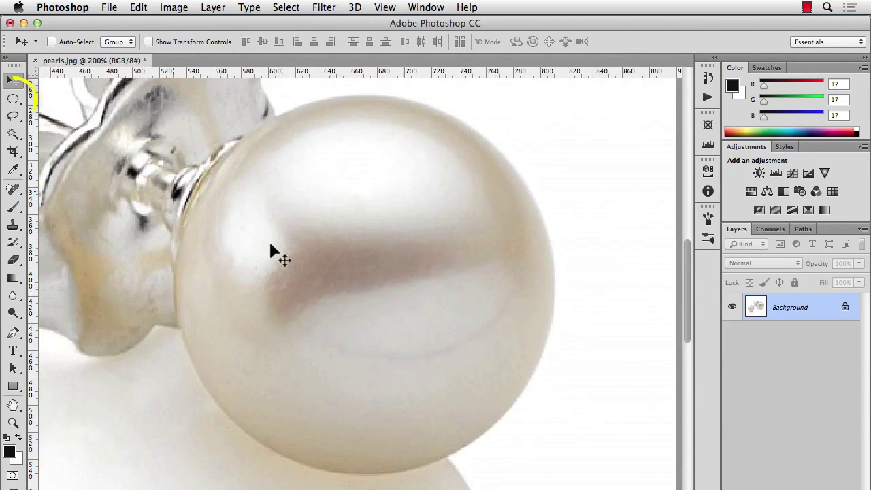
{"action": "left_click_drag", "start_coordinate": [13, 99], "coordinate": [56, 109]}
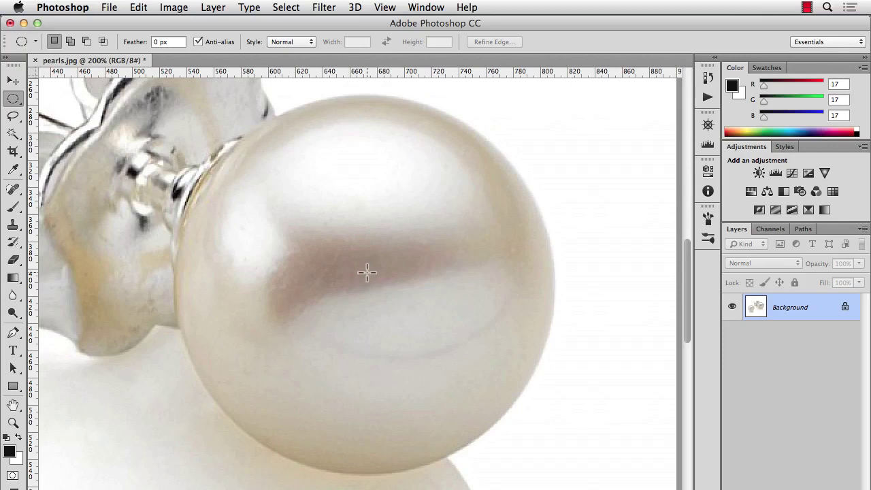
{"action": "left_click_drag", "start_coordinate": [366, 272], "coordinate": [618, 96]}
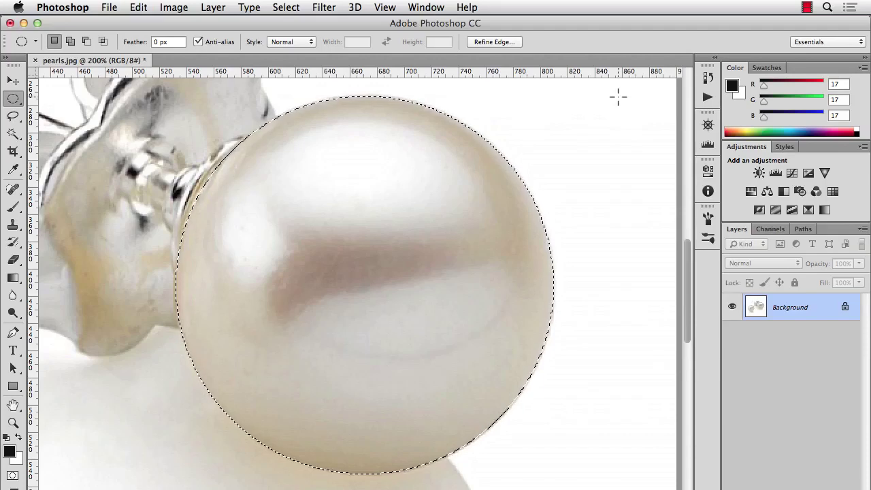
Step: Create a transparent 278×278 px document named Pearl and paste the pearl into it
{"action": "key", "text": "super+n"}
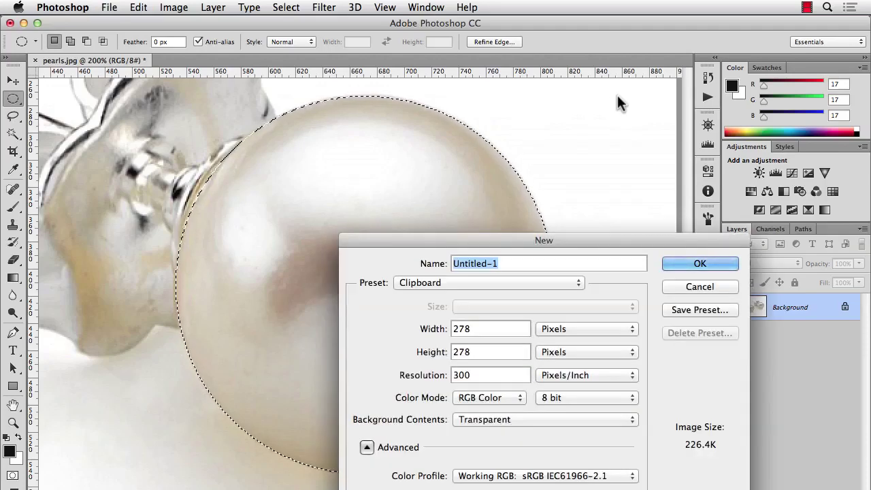
{"action": "type", "text": "Pearl"}
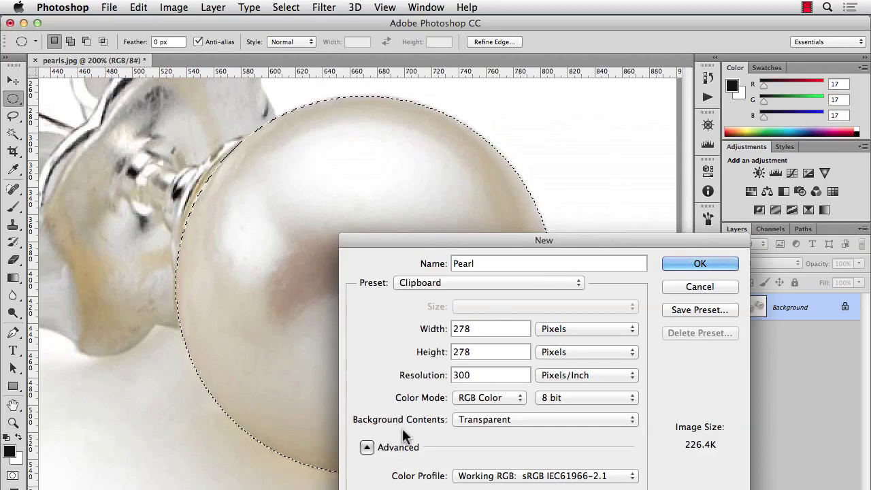
{"action": "left_click", "coordinate": [523, 420]}
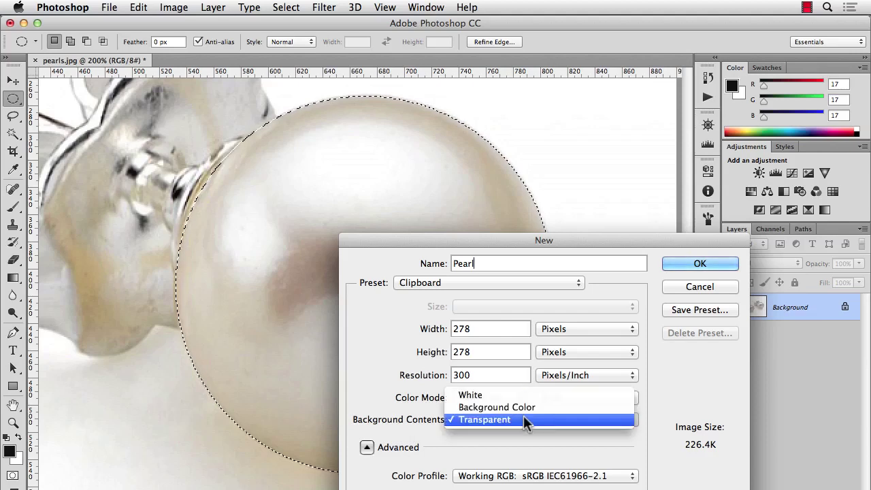
{"action": "left_click", "coordinate": [524, 417]}
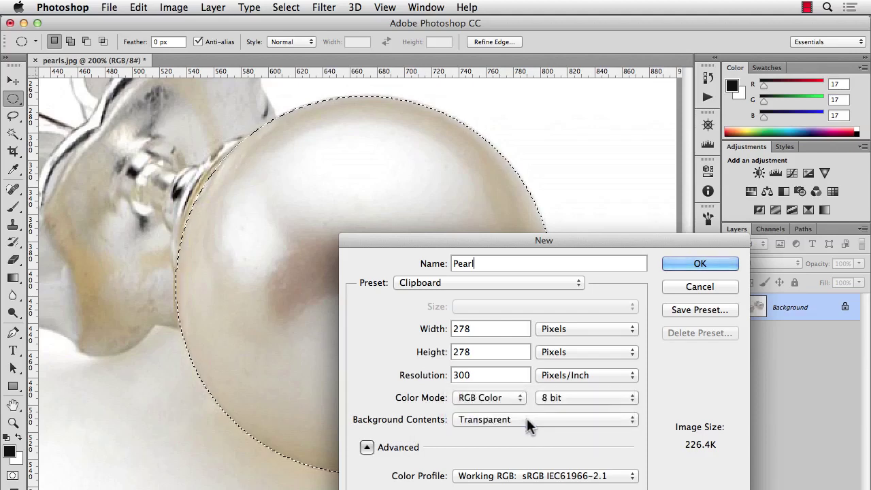
{"action": "left_click", "coordinate": [688, 262]}
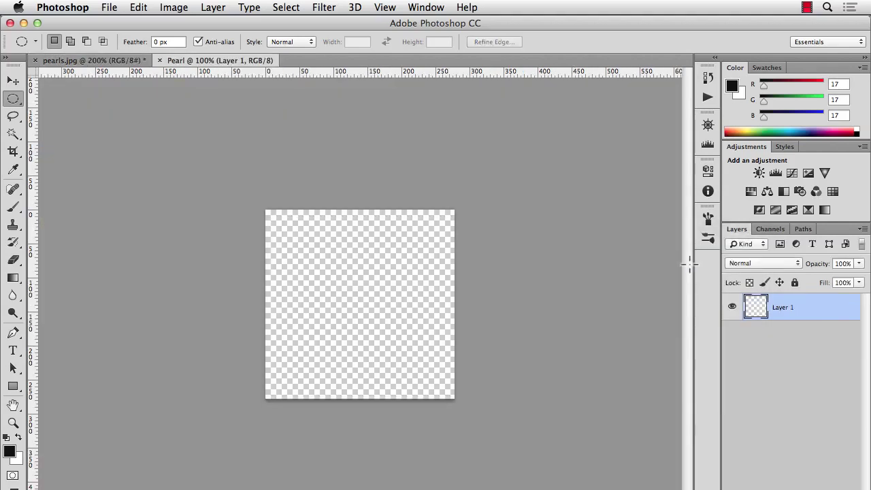
{"action": "key", "text": "super+v"}
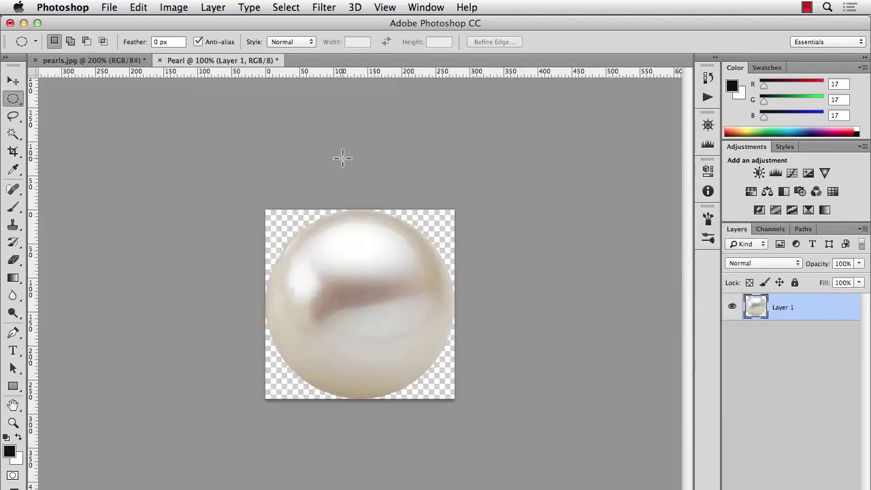
Step: Save the pearl document as Pearl.psd on the Desktop
{"action": "key", "text": "super+s"}
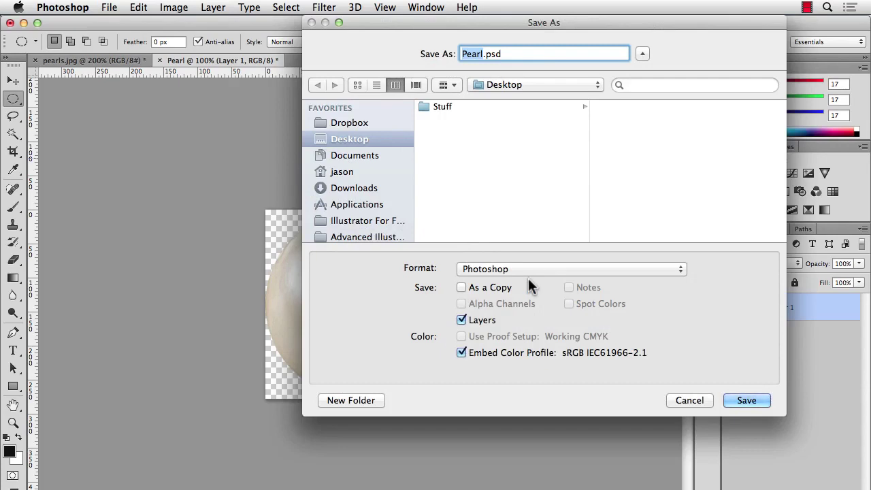
{"action": "left_click", "coordinate": [747, 400]}
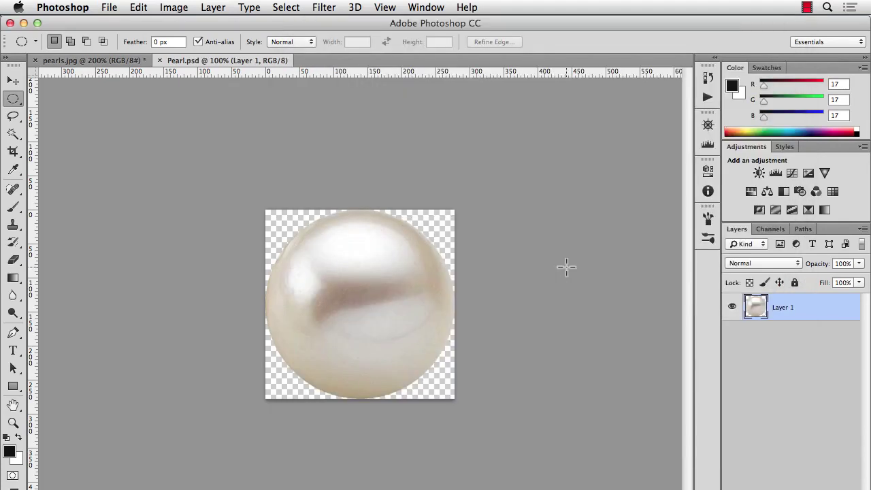
{"action": "key", "text": "super+Tab"}
{"action": "key", "text": "super+Tab"}
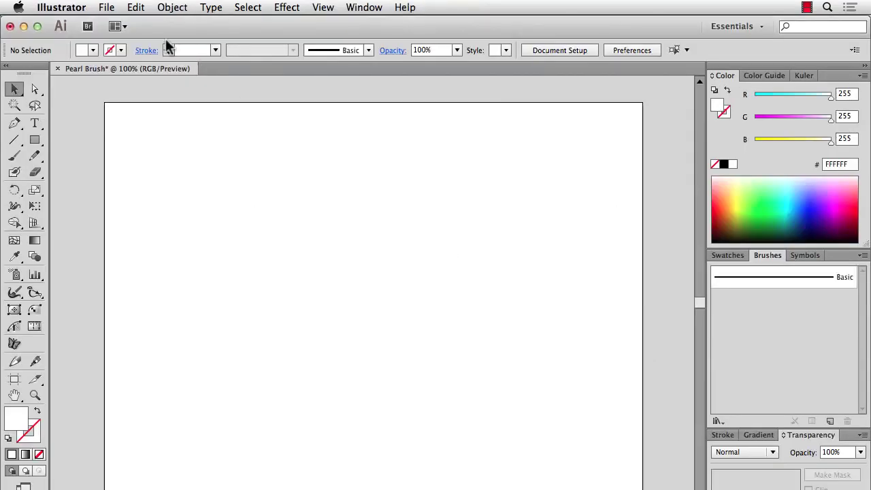
Step: Place Pearl.psd from the Desktop onto the Pearl Brush document's artboard
{"action": "left_click", "coordinate": [106, 7]}
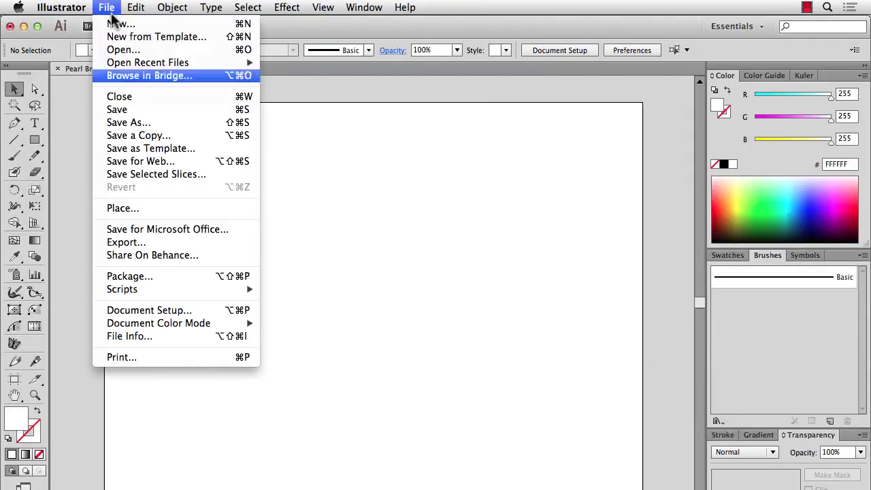
{"action": "left_click", "coordinate": [162, 208]}
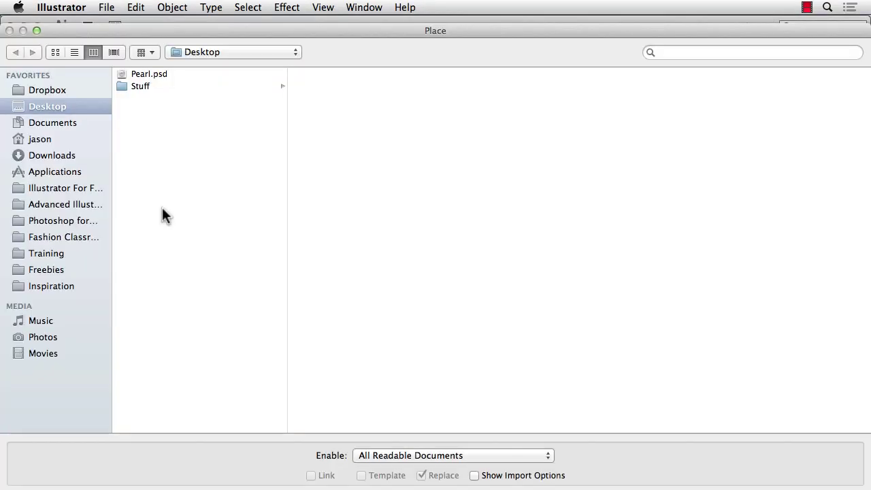
{"action": "left_click", "coordinate": [165, 74]}
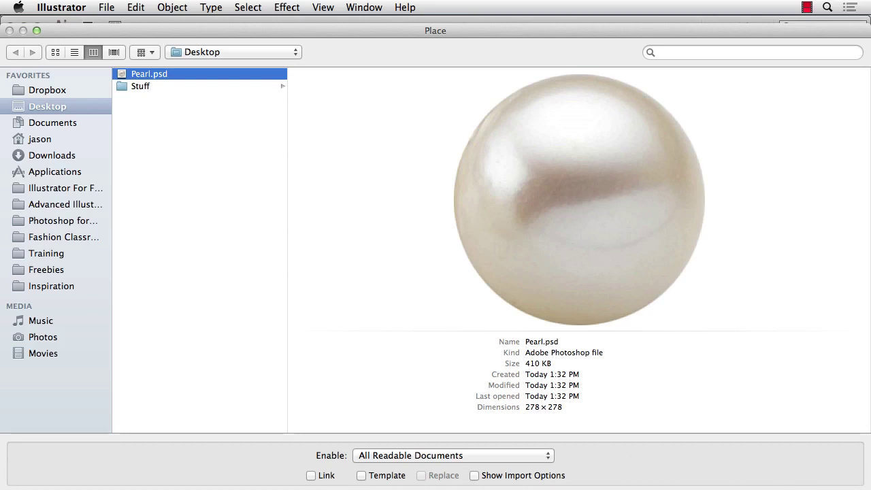
{"action": "left_click", "coordinate": [842, 487]}
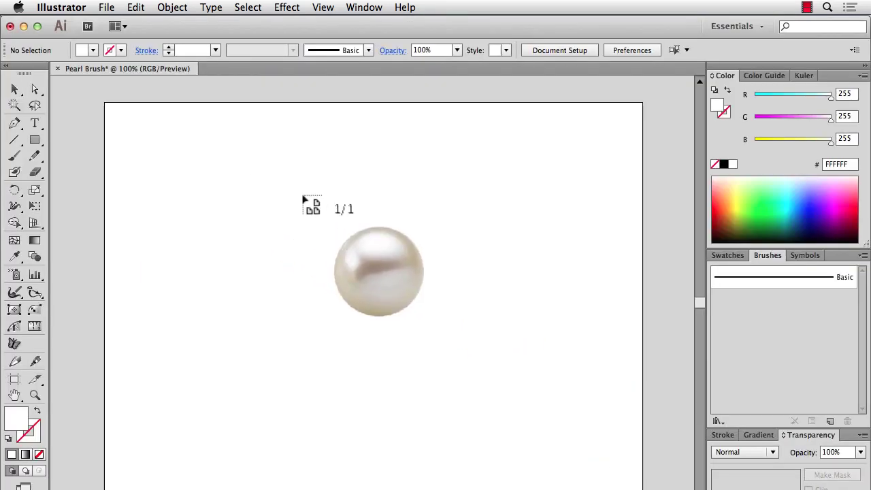
{"action": "left_click", "coordinate": [323, 216]}
{"action": "left_click", "coordinate": [449, 219]}
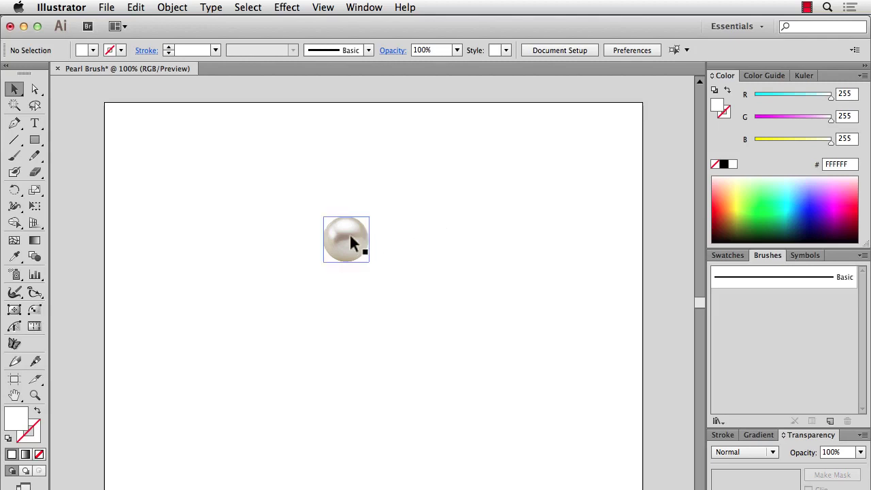
{"action": "mouse_move", "coordinate": [349, 232]}
{"action": "left_mouse_down"}
{"action": "mouse_move", "coordinate": [662, 252]}
{"action": "mouse_move", "coordinate": [754, 328]}
{"action": "left_mouse_up"}
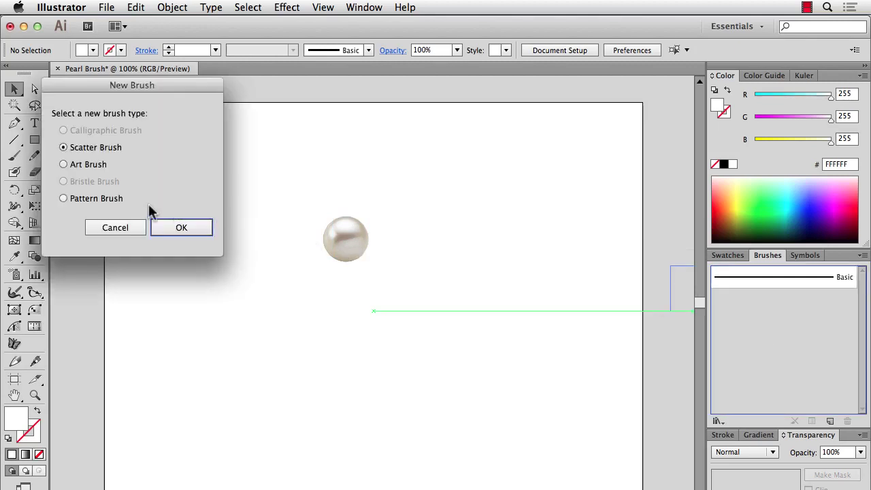
{"action": "left_click", "coordinate": [102, 199]}
{"action": "left_click", "coordinate": [170, 227]}
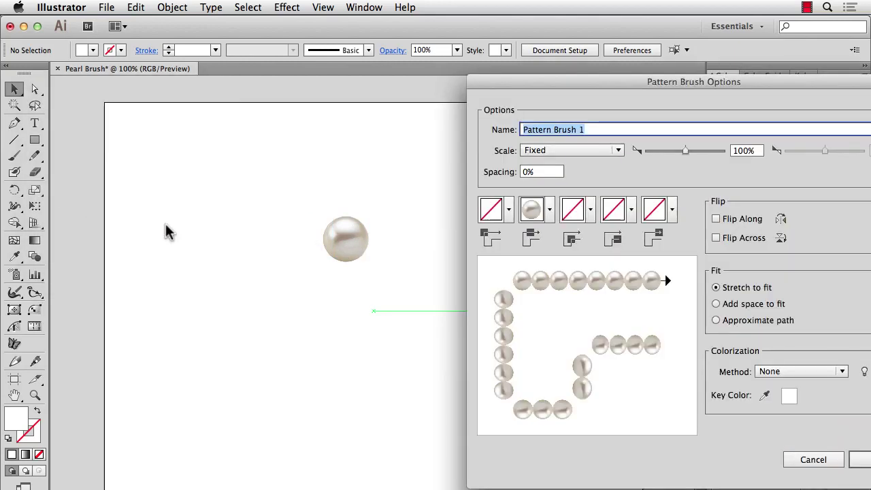
{"action": "type", "text": "Pearl"}
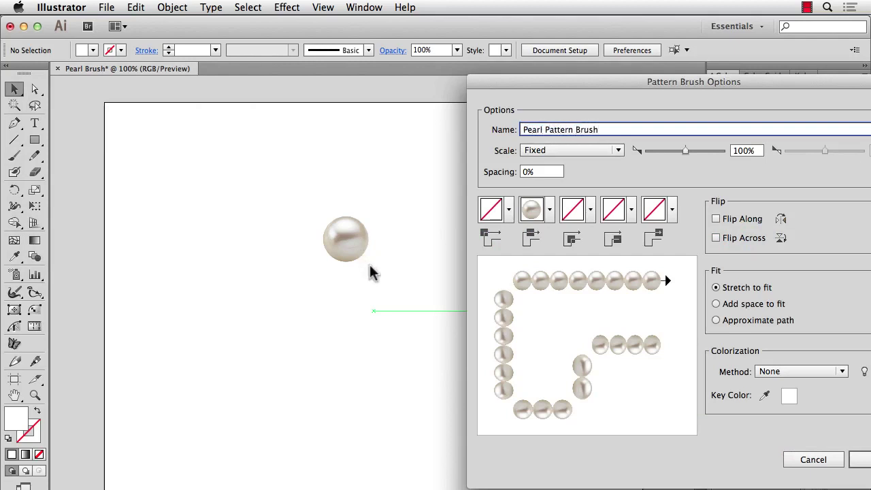
{"action": "left_click", "coordinate": [855, 461]}
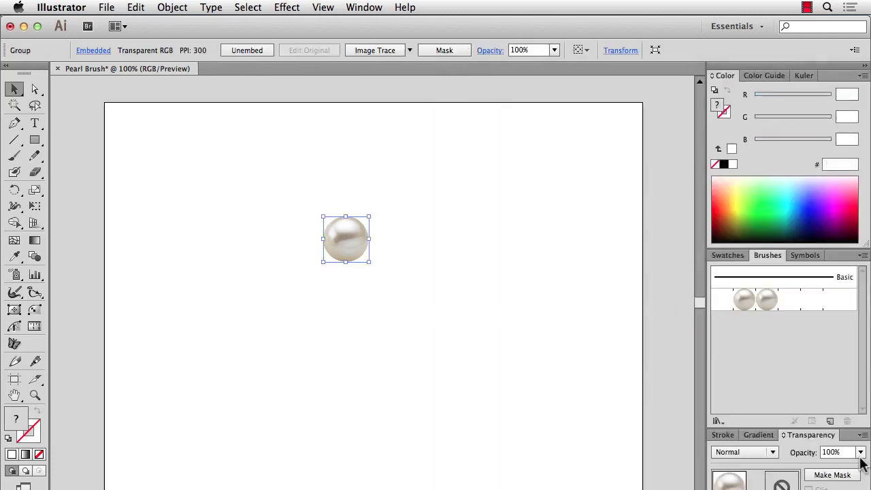
{"action": "left_click", "coordinate": [17, 156]}
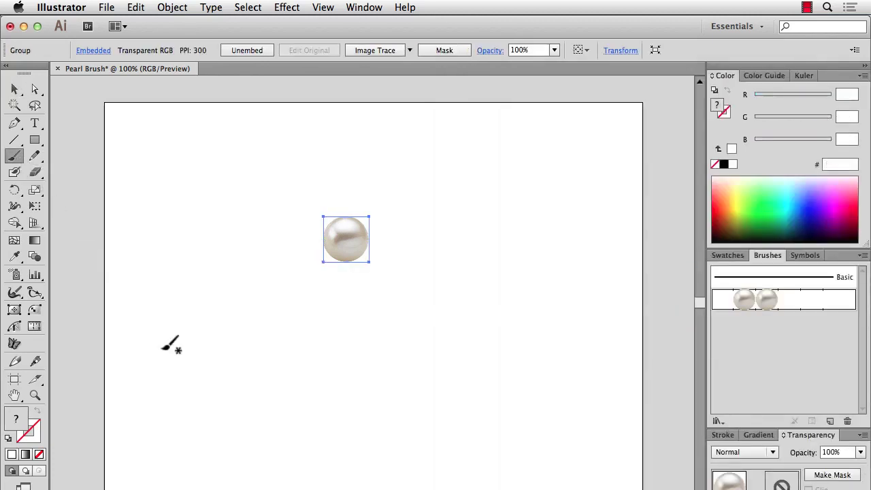
{"action": "mouse_move", "coordinate": [176, 403]}
{"action": "left_mouse_down"}
{"action": "mouse_move", "coordinate": [200, 389]}
{"action": "mouse_move", "coordinate": [272, 398]}
{"action": "mouse_move", "coordinate": [322, 368]}
{"action": "mouse_move", "coordinate": [392, 404]}
{"action": "mouse_move", "coordinate": [425, 400]}
{"action": "mouse_move", "coordinate": [513, 378]}
{"action": "mouse_move", "coordinate": [575, 384]}
{"action": "mouse_move", "coordinate": [623, 354]}
{"action": "left_mouse_up"}
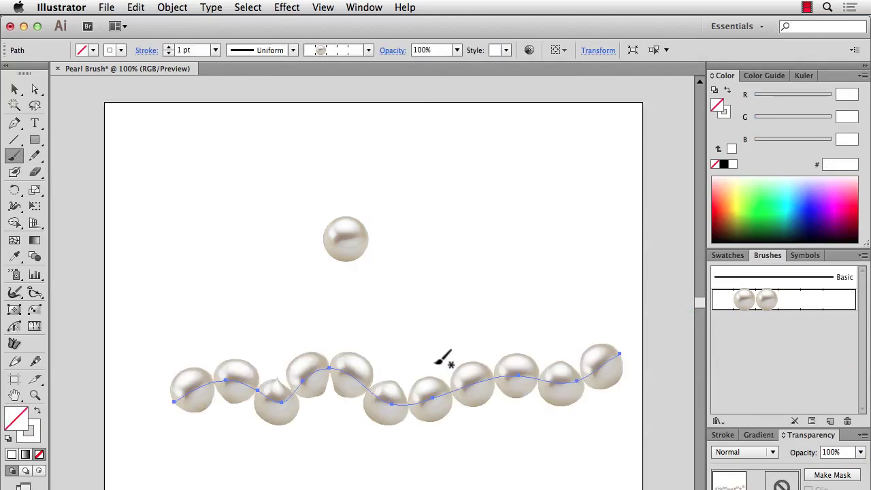
{"action": "key", "text": "super+equal"}
{"action": "left_click_drag", "start_coordinate": [432, 362], "coordinate": [443, 156]}
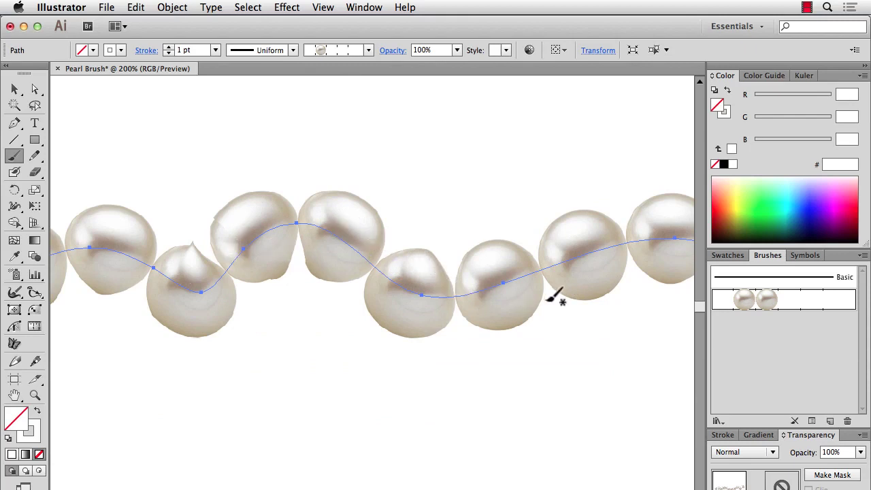
{"action": "double_click", "coordinate": [758, 300]}
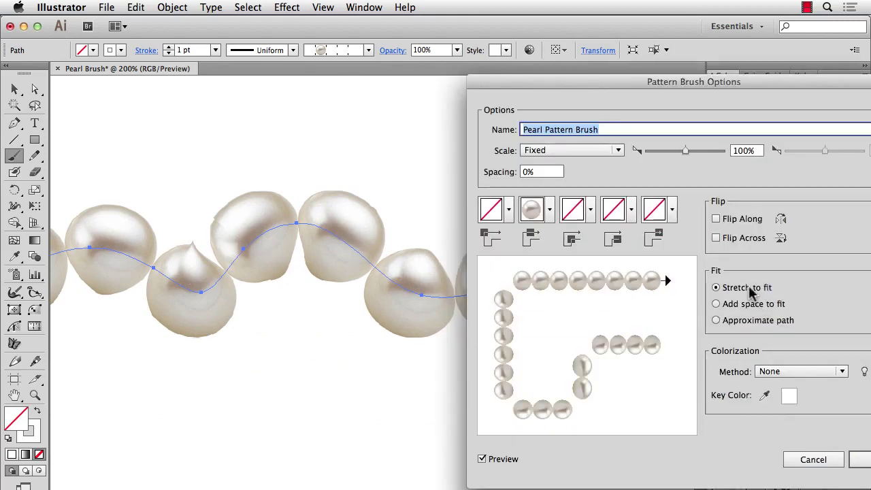
{"action": "left_click", "coordinate": [751, 306]}
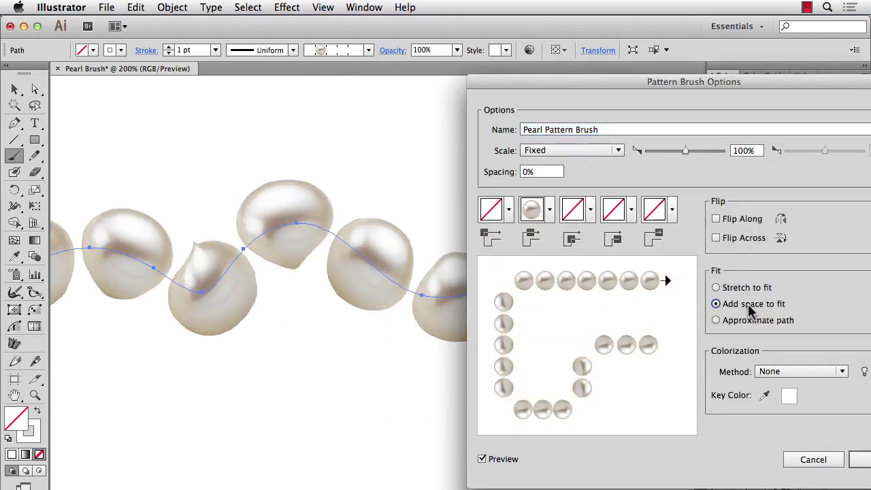
{"action": "left_click", "coordinate": [764, 324]}
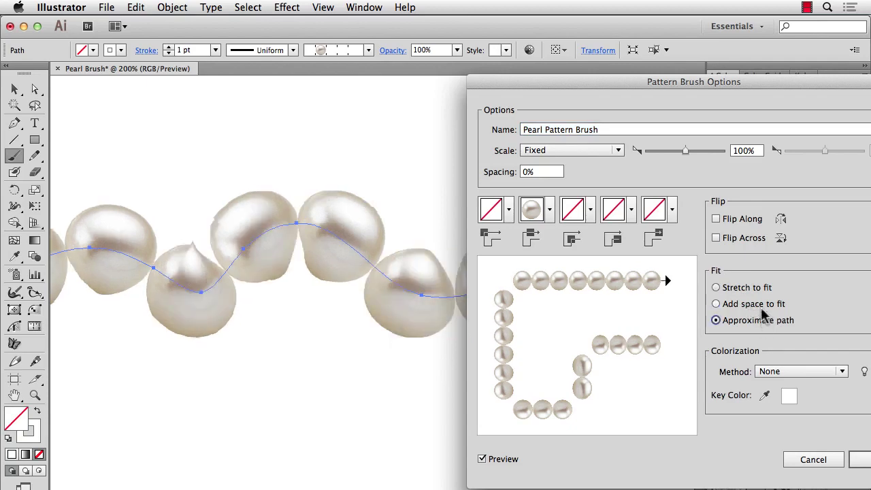
{"action": "left_click", "coordinate": [753, 290]}
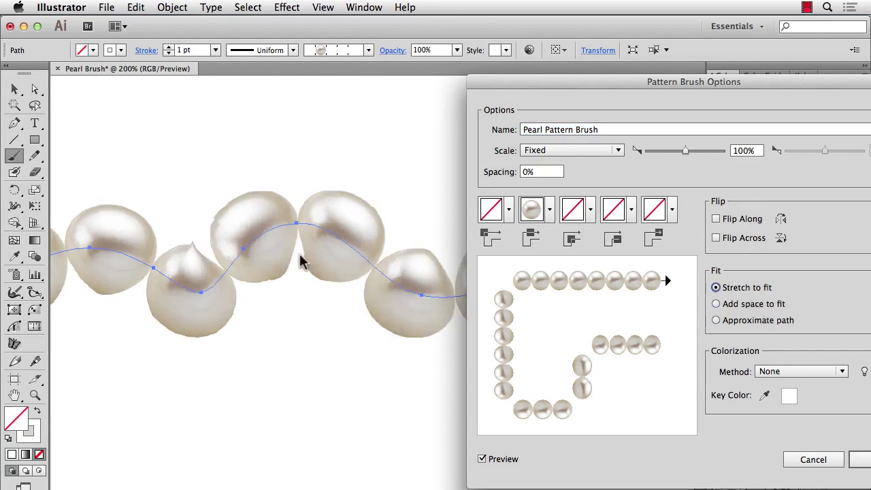
{"action": "left_click", "coordinate": [824, 460]}
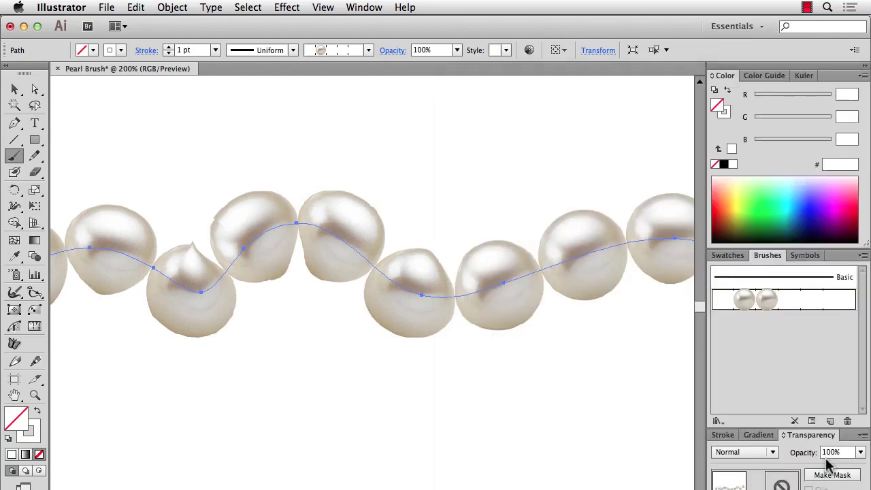
Step: Zoom out to 150% and select the lone pearl near the top
{"action": "key", "text": "super+minus"}
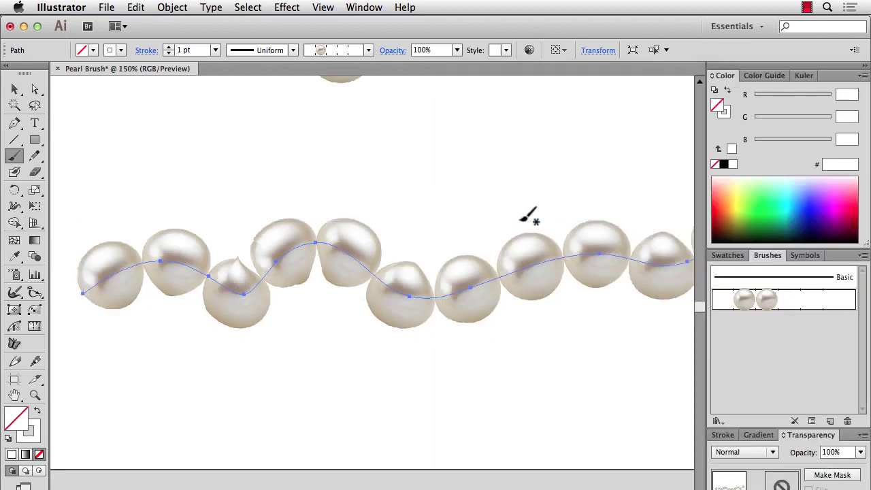
{"action": "left_click_drag", "start_coordinate": [462, 183], "coordinate": [459, 275]}
{"action": "key", "text": "v"}
{"action": "left_click", "coordinate": [423, 230]}
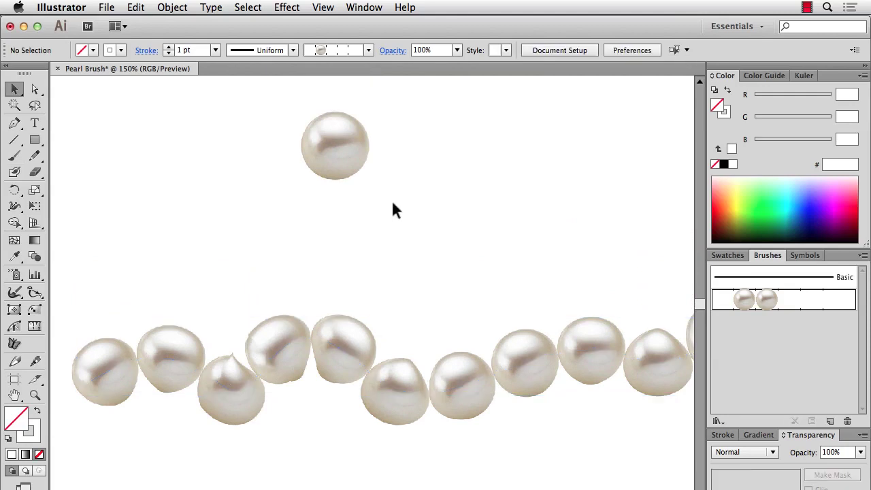
{"action": "left_click_drag", "start_coordinate": [389, 208], "coordinate": [286, 95]}
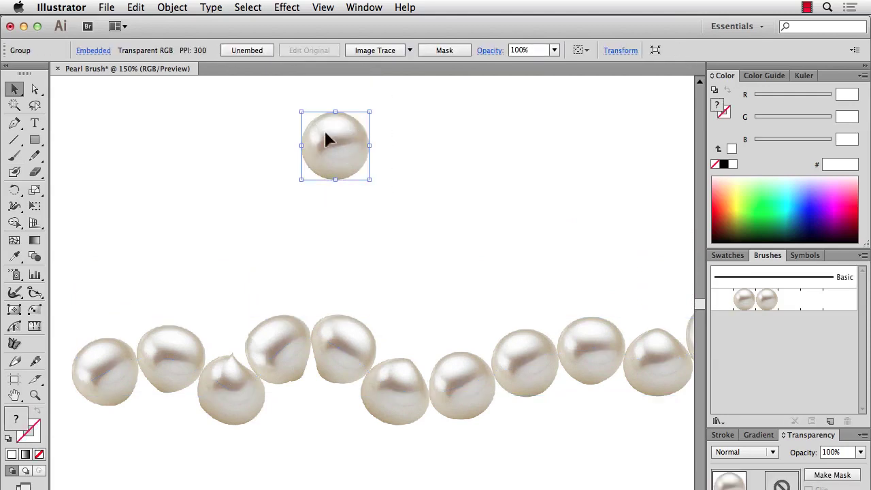
Step: Turn the selected pearl into a new scatter brush named Pearl Scatter Brush
{"action": "left_click", "coordinate": [830, 422]}
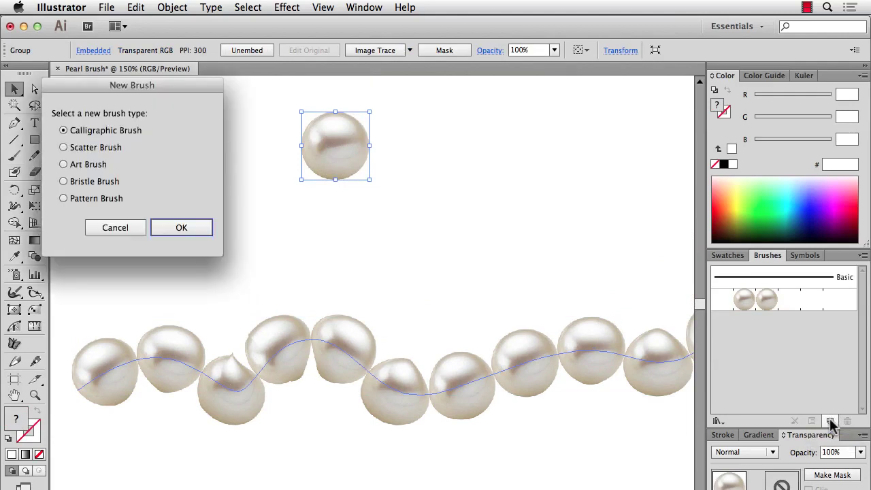
{"action": "left_click", "coordinate": [117, 148]}
{"action": "left_click", "coordinate": [194, 226]}
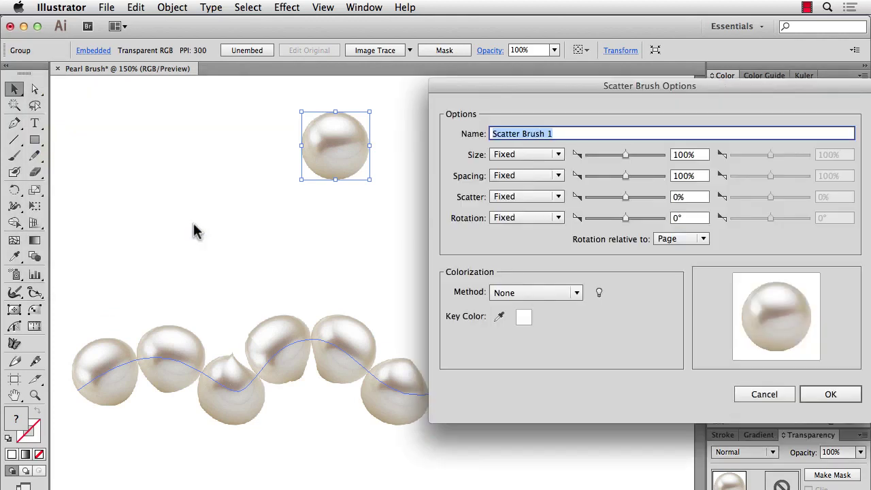
{"action": "type", "text": "Pearl"}
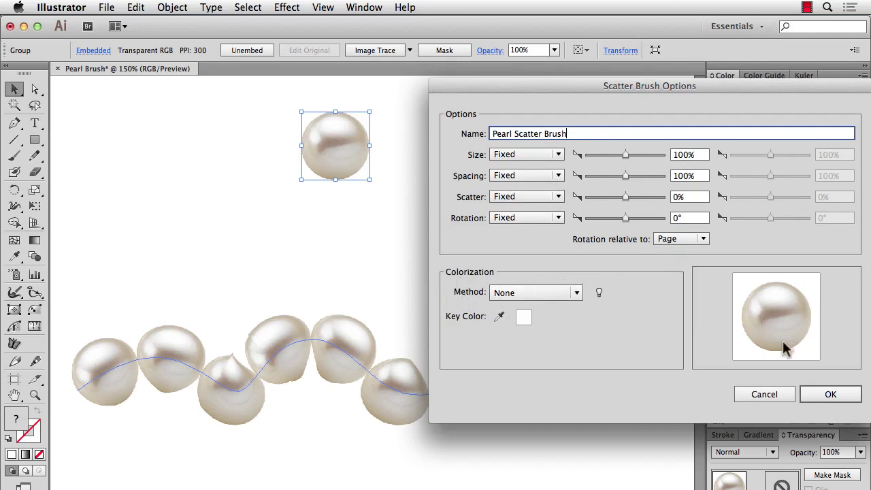
{"action": "left_click", "coordinate": [826, 395]}
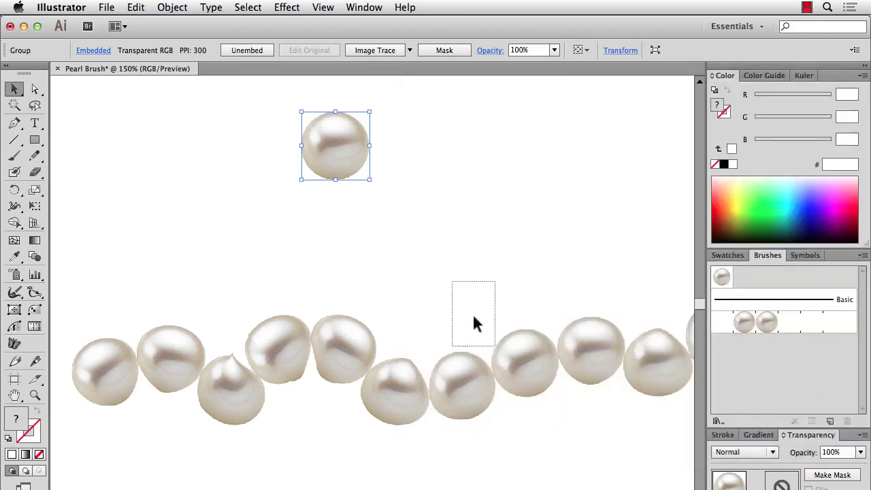
Step: Apply the Pearl Scatter Brush to the selected wavy path
{"action": "left_click_drag", "start_coordinate": [473, 315], "coordinate": [403, 456]}
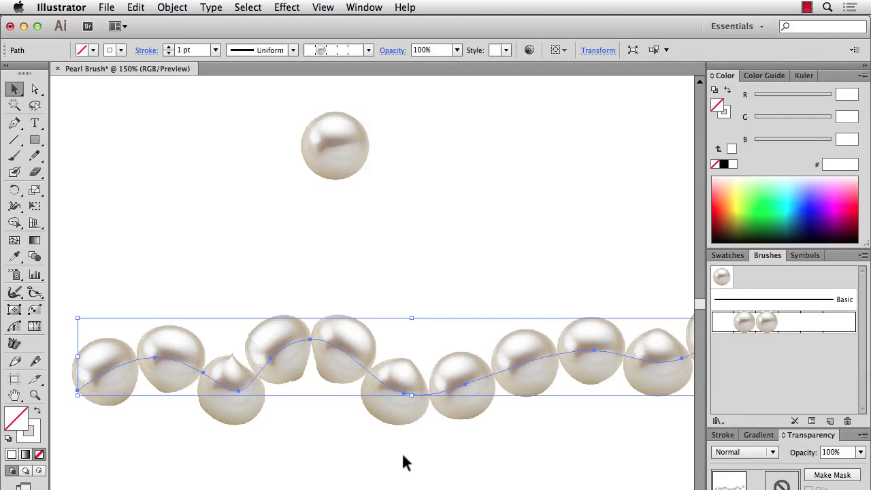
{"action": "left_click", "coordinate": [721, 278]}
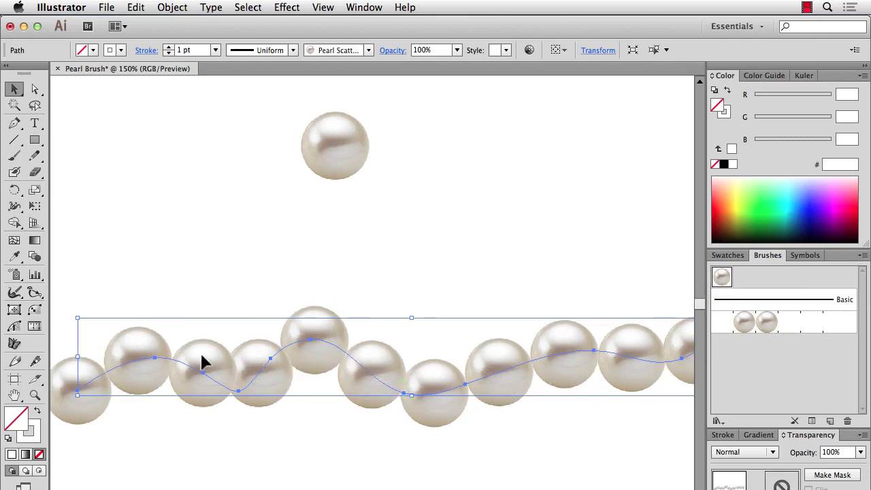
Step: Set Pearl Scatter Brush to Size 74%, Spacing 88%, and Random scatter from -56% to 88%
{"action": "double_click", "coordinate": [721, 279]}
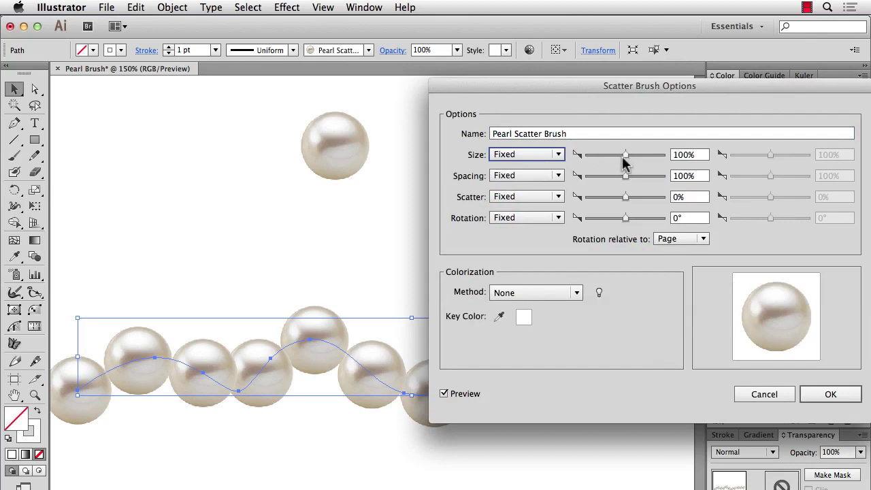
{"action": "left_click_drag", "start_coordinate": [625, 156], "coordinate": [619, 179]}
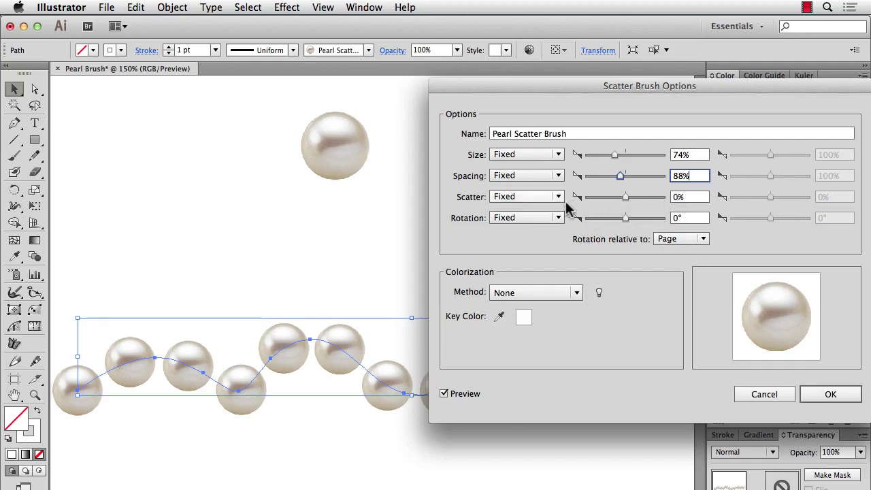
{"action": "left_click", "coordinate": [558, 197]}
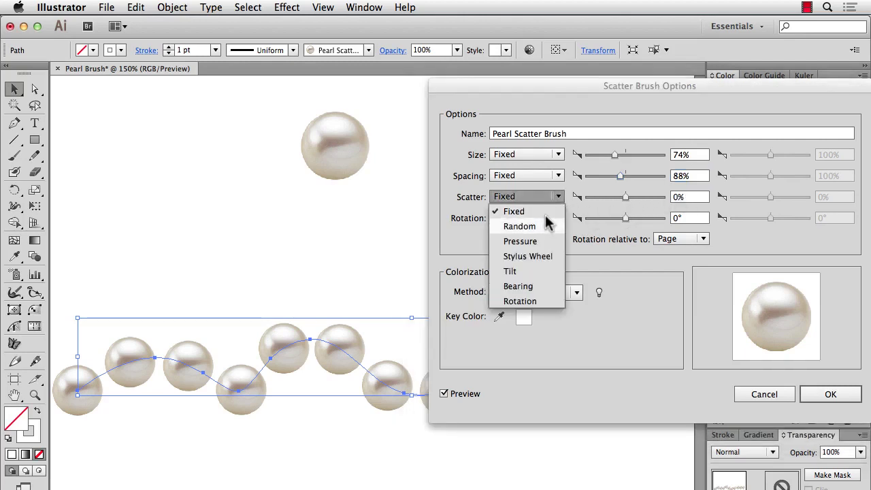
{"action": "left_click", "coordinate": [545, 228]}
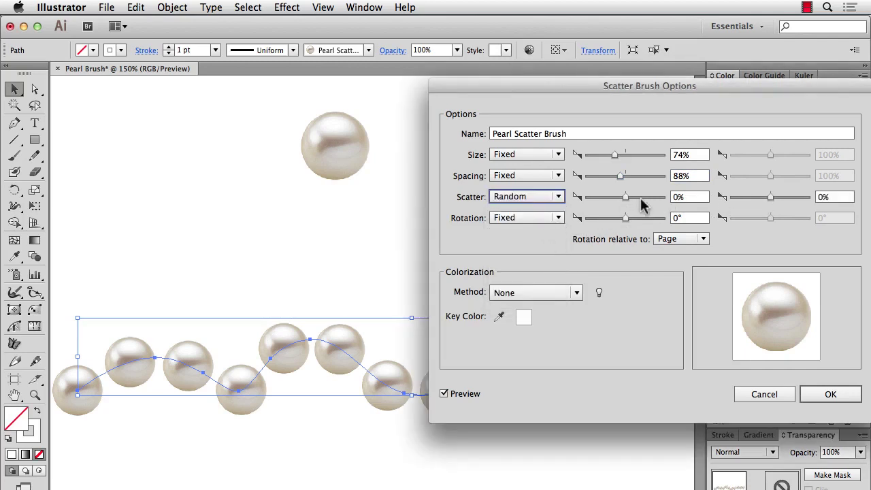
{"action": "left_click_drag", "start_coordinate": [626, 199], "coordinate": [622, 200]}
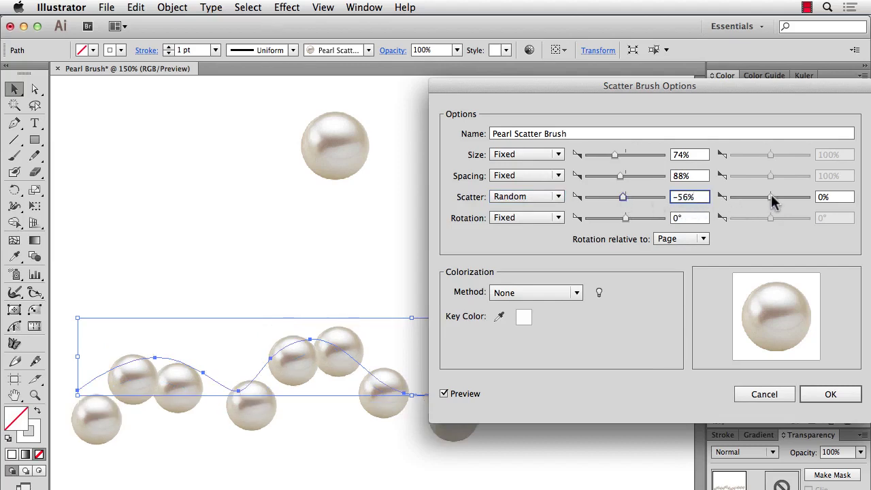
{"action": "left_click_drag", "start_coordinate": [770, 198], "coordinate": [777, 203]}
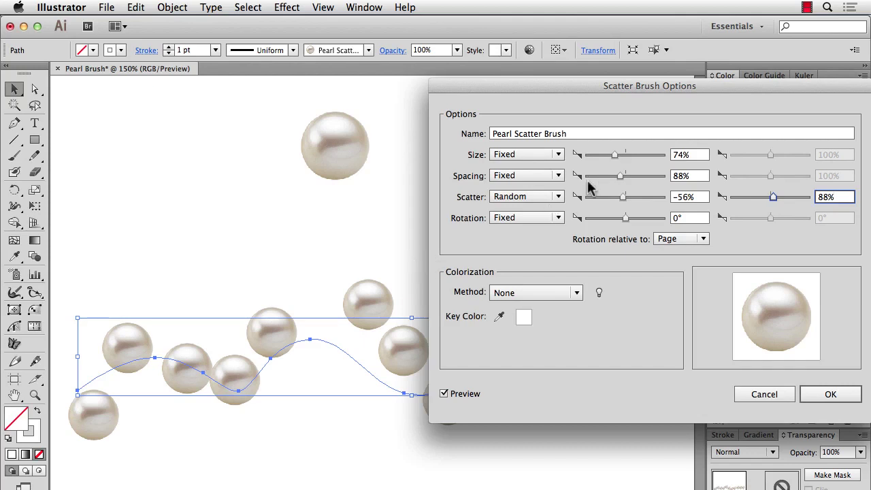
Step: Change scatter to Fixed 0% and rotation relative to Path, applying it to existing strokes
{"action": "left_click", "coordinate": [557, 196]}
{"action": "left_click", "coordinate": [545, 208]}
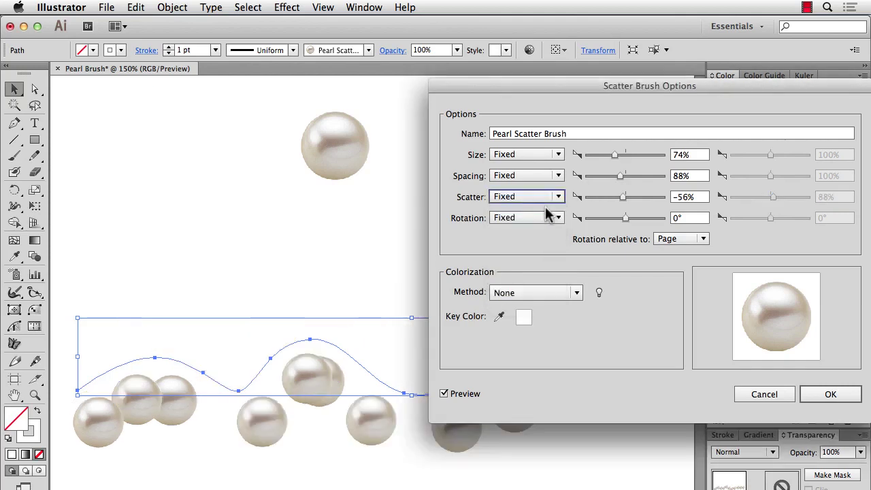
{"action": "left_click", "coordinate": [687, 196]}
{"action": "type", "text": "0"}
{"action": "key", "text": "Tab"}
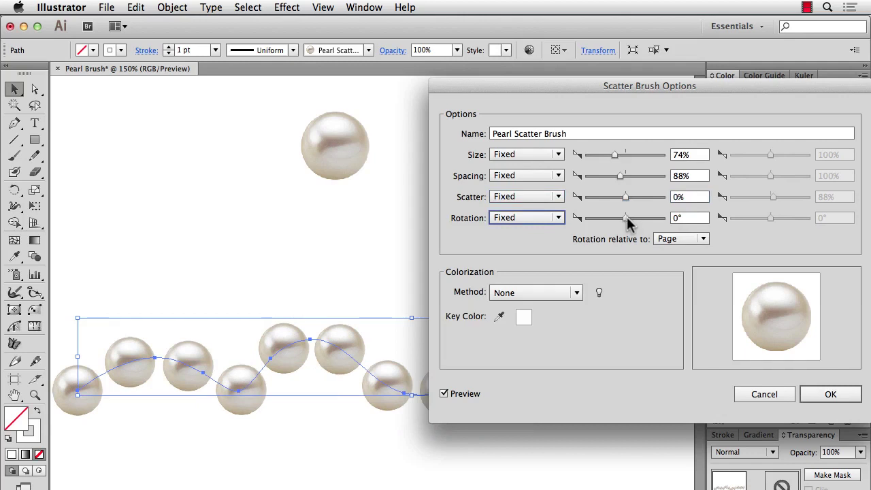
{"action": "left_click", "coordinate": [684, 245]}
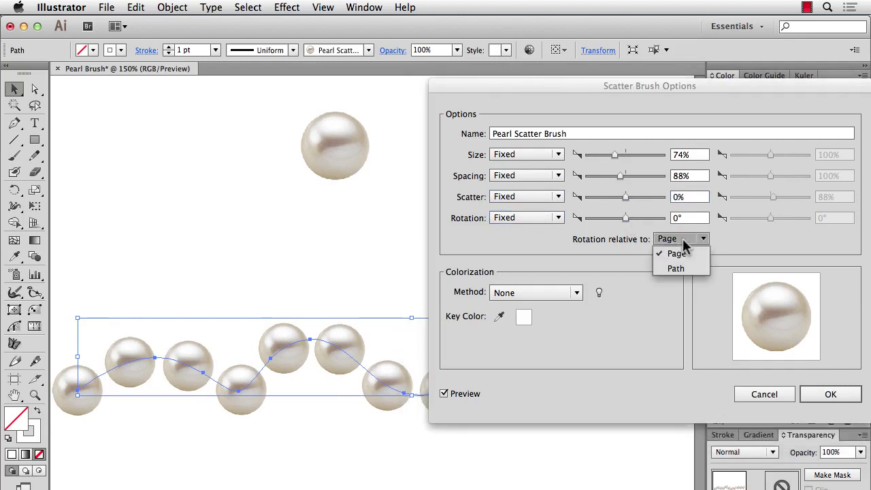
{"action": "left_click", "coordinate": [683, 269]}
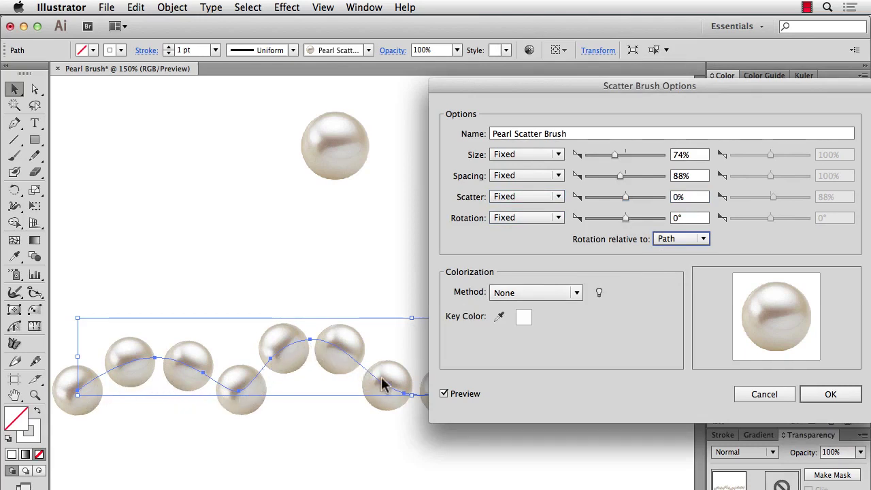
{"action": "left_click", "coordinate": [830, 394]}
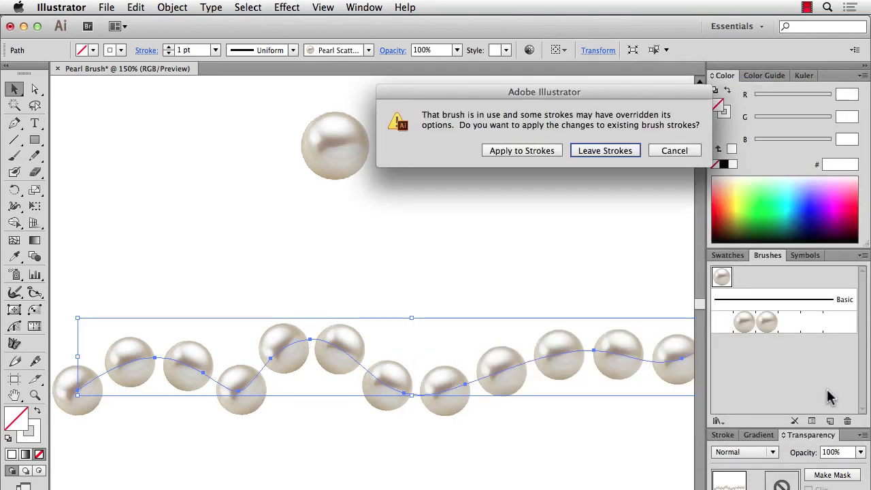
{"action": "left_click", "coordinate": [533, 152]}
{"action": "left_click", "coordinate": [379, 267]}
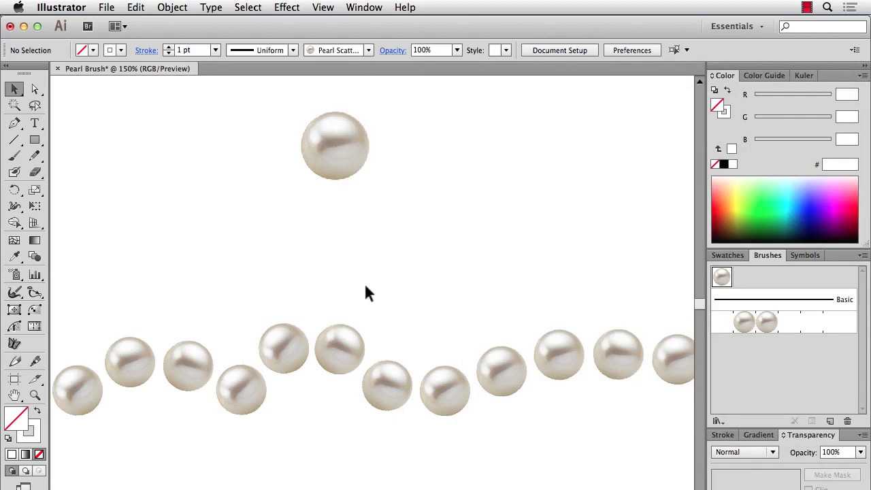
Step: Make Pearl Scatter Brush size pressure-based from 35% to 109% and update the pearl string
{"action": "double_click", "coordinate": [722, 279]}
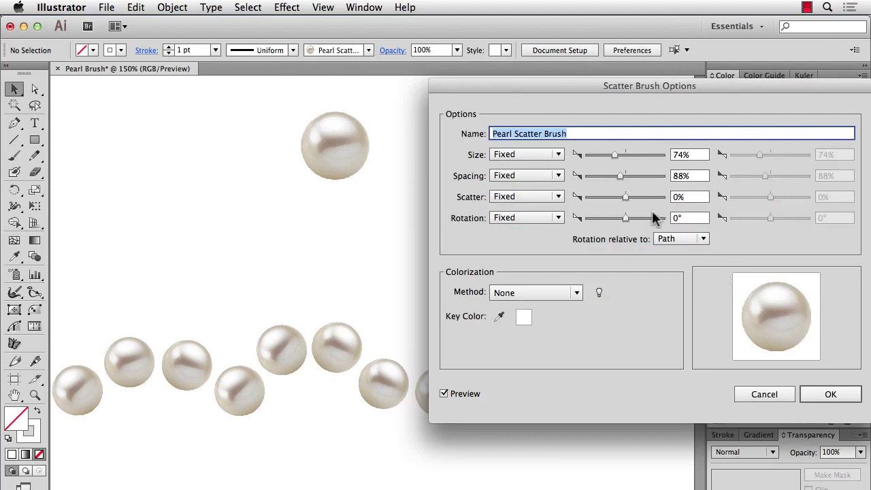
{"action": "left_click", "coordinate": [557, 155]}
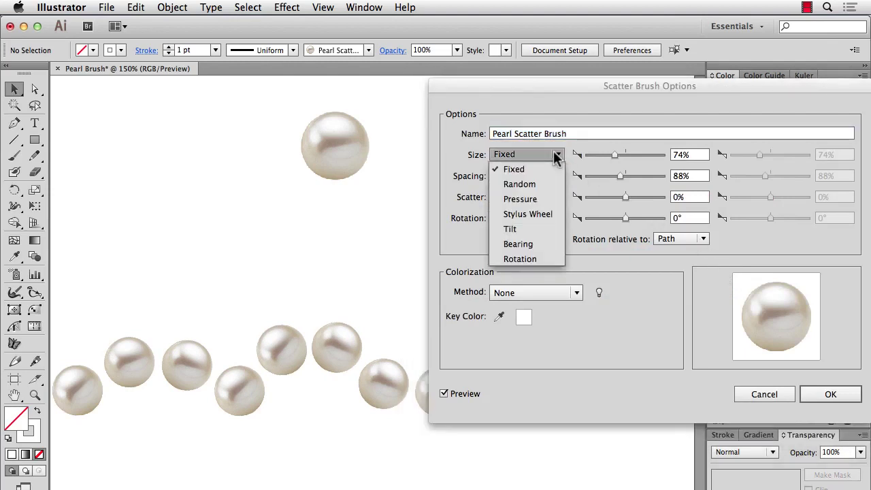
{"action": "left_click", "coordinate": [542, 199]}
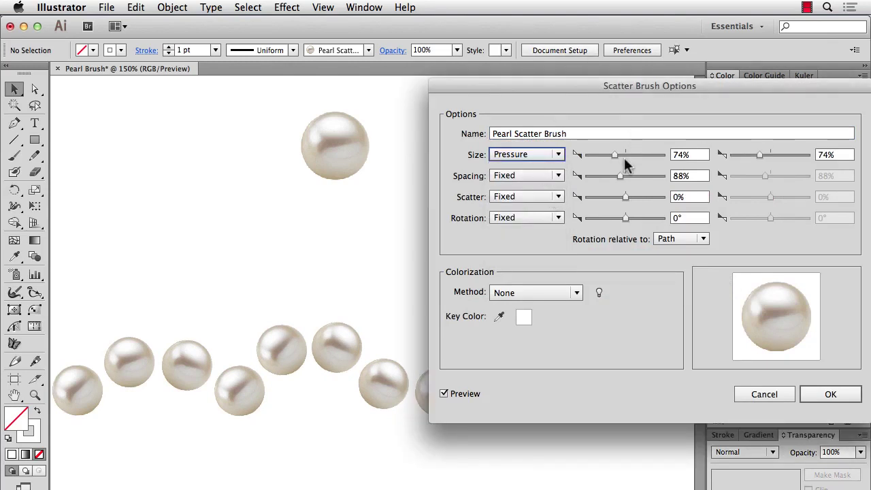
{"action": "left_click_drag", "start_coordinate": [614, 155], "coordinate": [598, 157]}
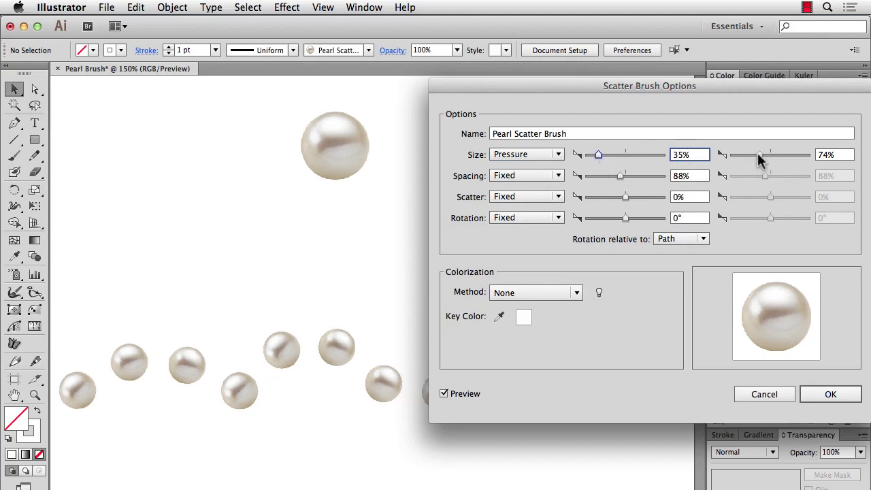
{"action": "mouse_move", "coordinate": [759, 158]}
{"action": "left_mouse_down"}
{"action": "mouse_move", "coordinate": [790, 156]}
{"action": "mouse_move", "coordinate": [777, 160]}
{"action": "left_mouse_up"}
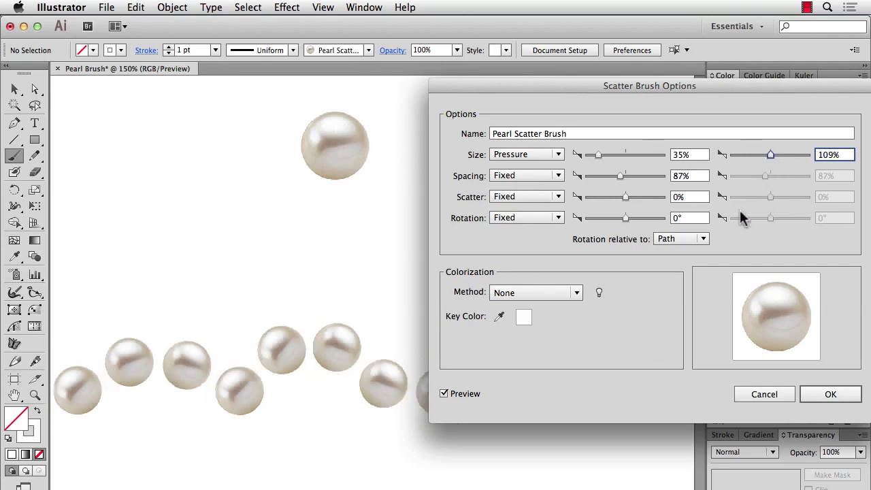
{"action": "left_click", "coordinate": [830, 395]}
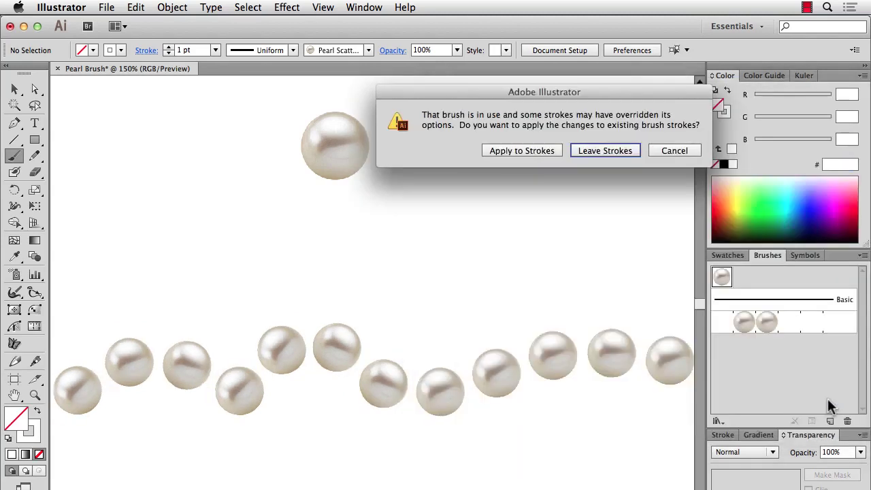
{"action": "left_click", "coordinate": [532, 147]}
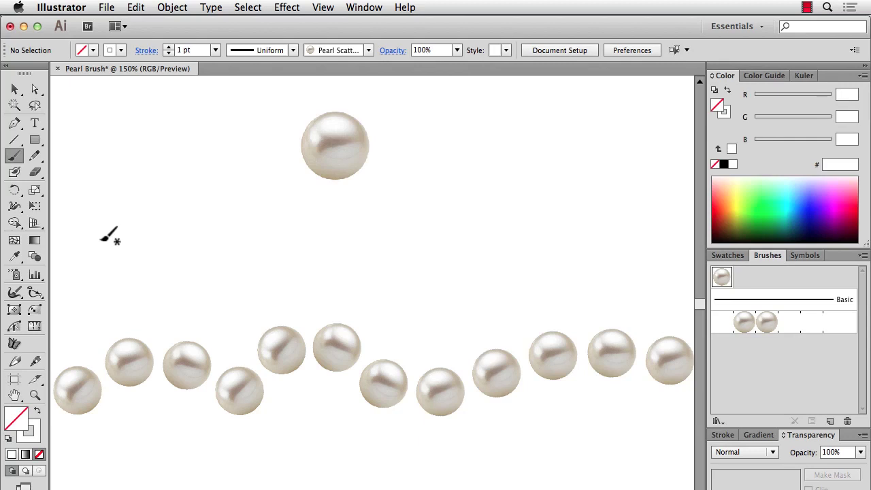
{"action": "mouse_move", "coordinate": [94, 239]}
{"action": "left_mouse_down"}
{"action": "mouse_move", "coordinate": [147, 245]}
{"action": "mouse_move", "coordinate": [228, 202]}
{"action": "mouse_move", "coordinate": [257, 200]}
{"action": "mouse_move", "coordinate": [336, 248]}
{"action": "mouse_move", "coordinate": [420, 270]}
{"action": "mouse_move", "coordinate": [552, 179]}
{"action": "mouse_move", "coordinate": [594, 176]}
{"action": "mouse_move", "coordinate": [636, 188]}
{"action": "left_mouse_up"}
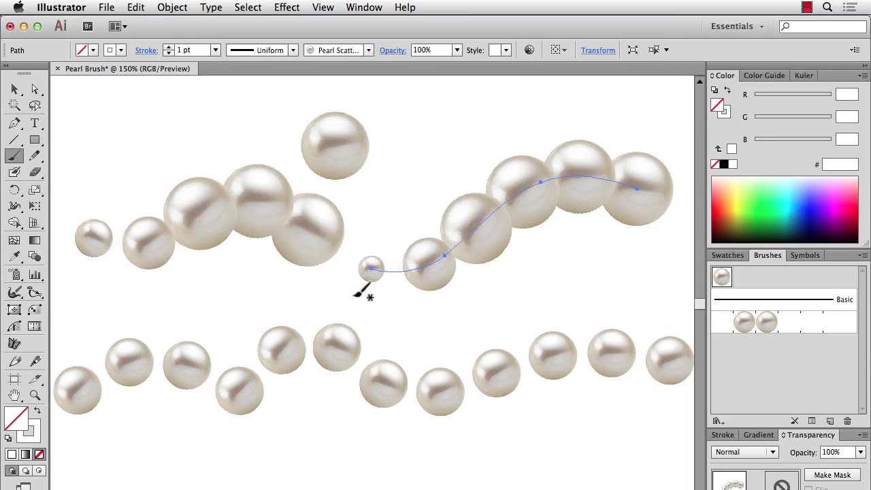
{"action": "key", "text": "v"}
{"action": "left_click", "coordinate": [94, 192]}
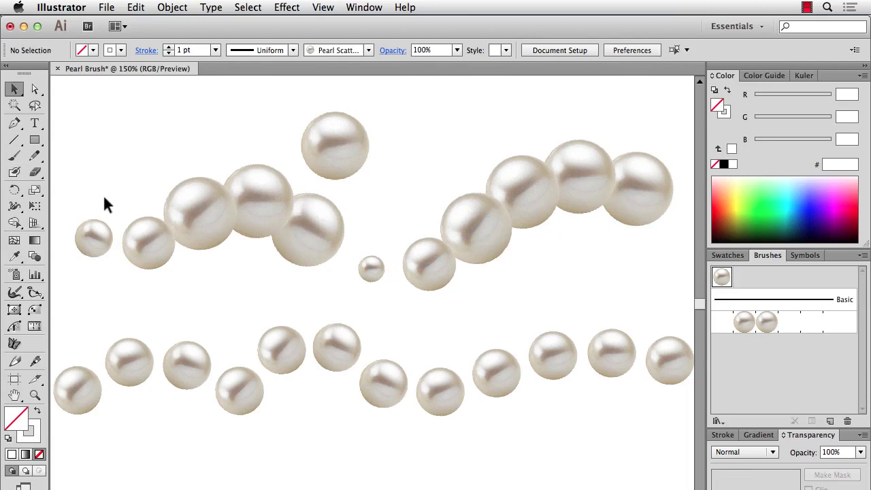
{"action": "left_click_drag", "start_coordinate": [97, 198], "coordinate": [531, 273]}
{"action": "key", "text": "Delete"}
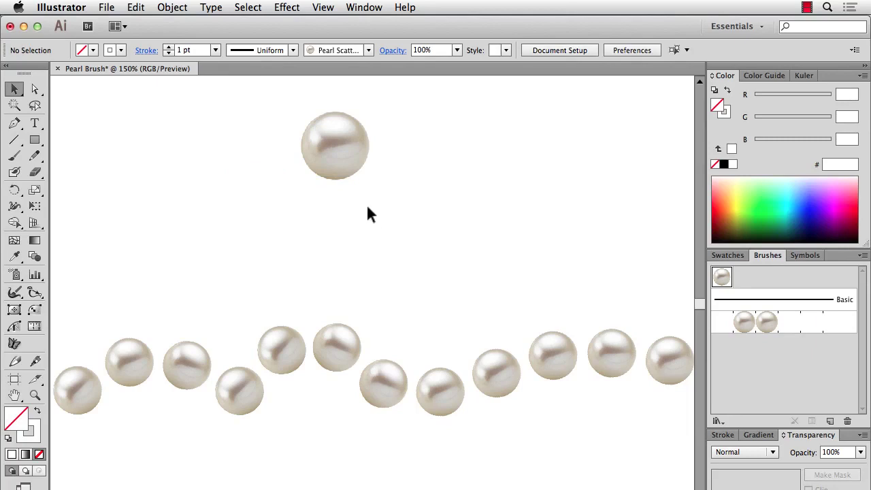
{"action": "key", "text": "a"}
Step: Tint the lone pearl lavender with Adjust Color Balance: Convert on, Red -4, Blue 22
{"action": "left_click", "coordinate": [343, 168]}
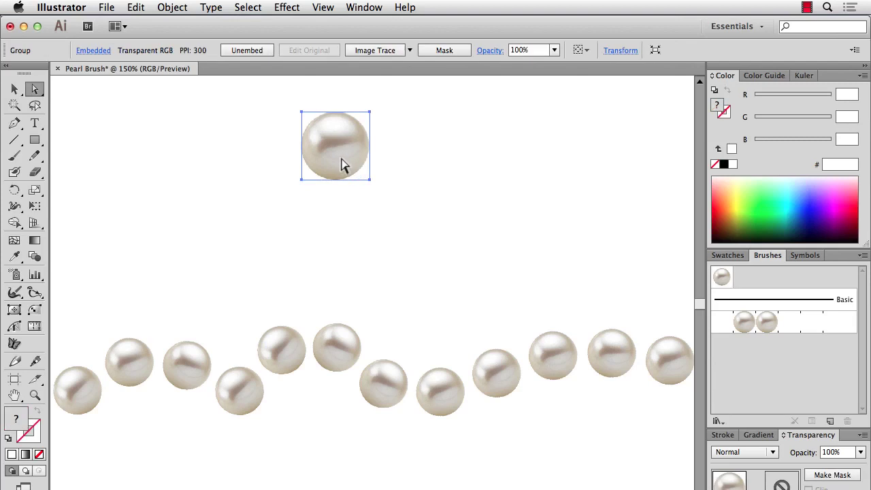
{"action": "left_click", "coordinate": [135, 7]}
{"action": "mouse_move", "coordinate": [166, 233]}
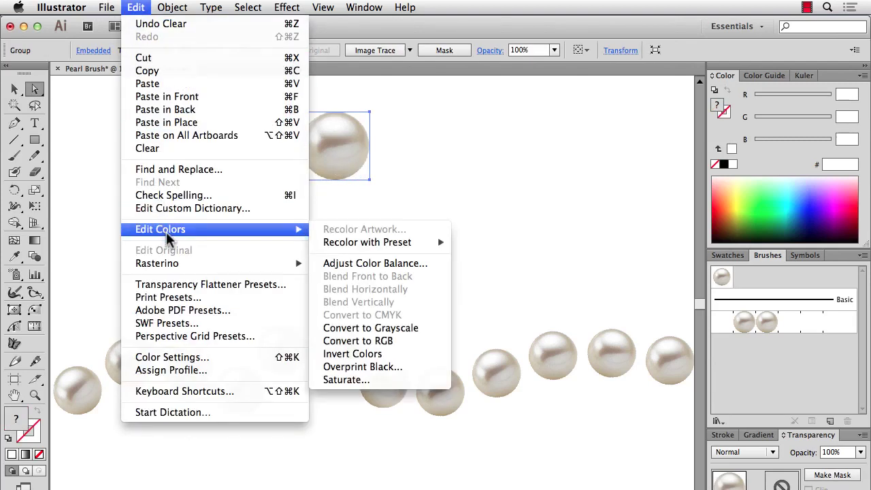
{"action": "left_click", "coordinate": [372, 265]}
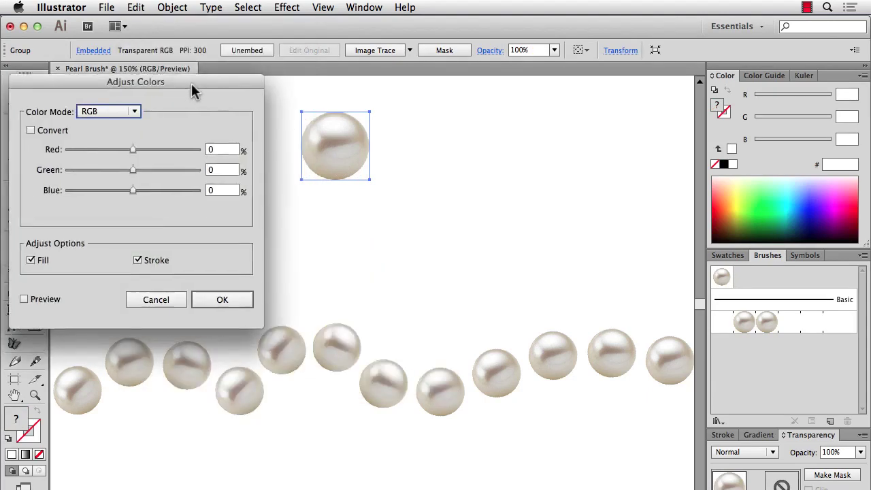
{"action": "left_click", "coordinate": [63, 126]}
{"action": "left_click_drag", "start_coordinate": [143, 184], "coordinate": [149, 188]}
{"action": "left_click", "coordinate": [65, 294]}
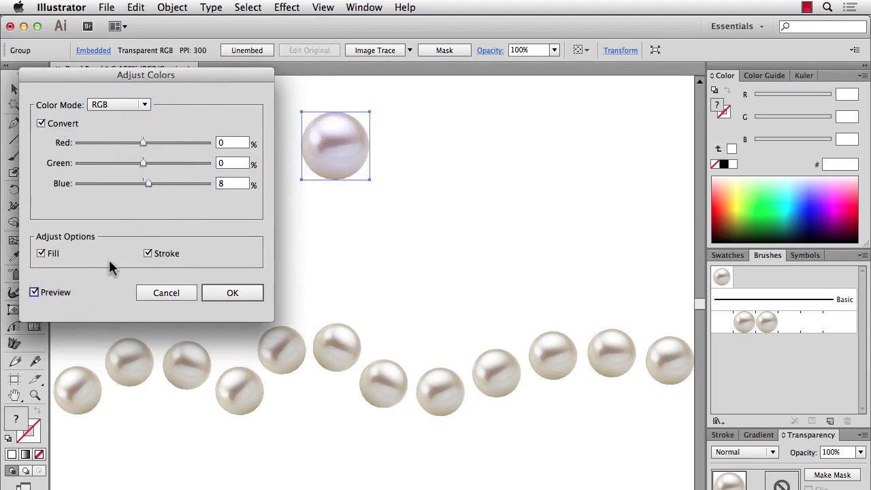
{"action": "left_click_drag", "start_coordinate": [148, 184], "coordinate": [157, 189]}
{"action": "left_click_drag", "start_coordinate": [143, 143], "coordinate": [140, 143]}
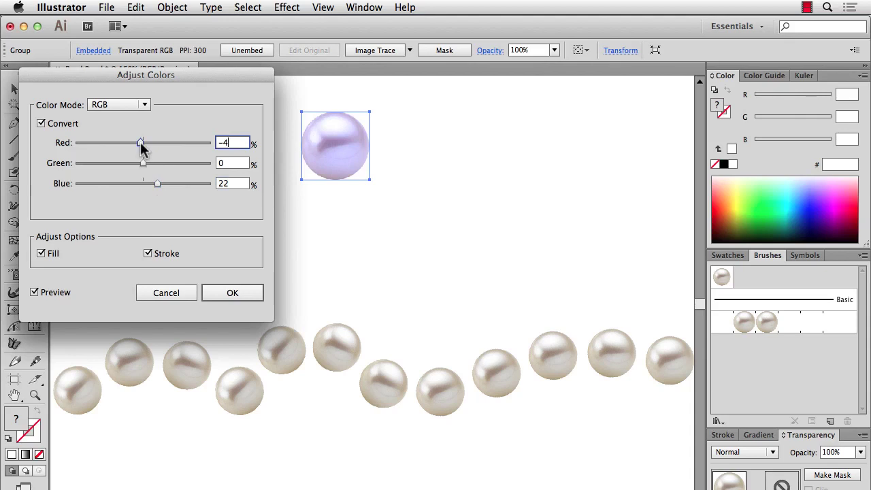
{"action": "left_click", "coordinate": [241, 294]}
{"action": "left_click", "coordinate": [364, 239]}
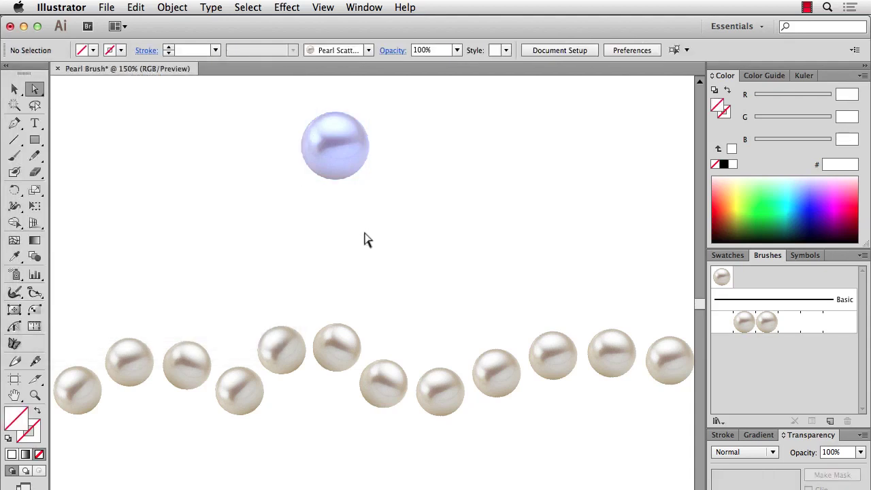
Step: Drag the blue pearl into the Brushes panel as a new scatter brush
{"action": "key", "text": "v"}
{"action": "scroll", "coordinate": [383, 224], "scroll_direction": "up", "scroll_amount": 3}
{"action": "left_click", "coordinate": [352, 247]}
{"action": "left_click_drag", "start_coordinate": [333, 227], "coordinate": [754, 293]}
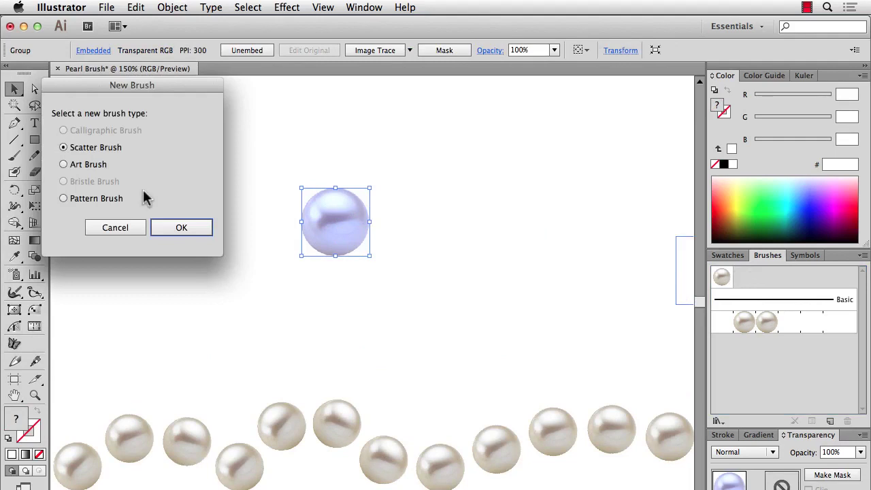
{"action": "left_click", "coordinate": [201, 227]}
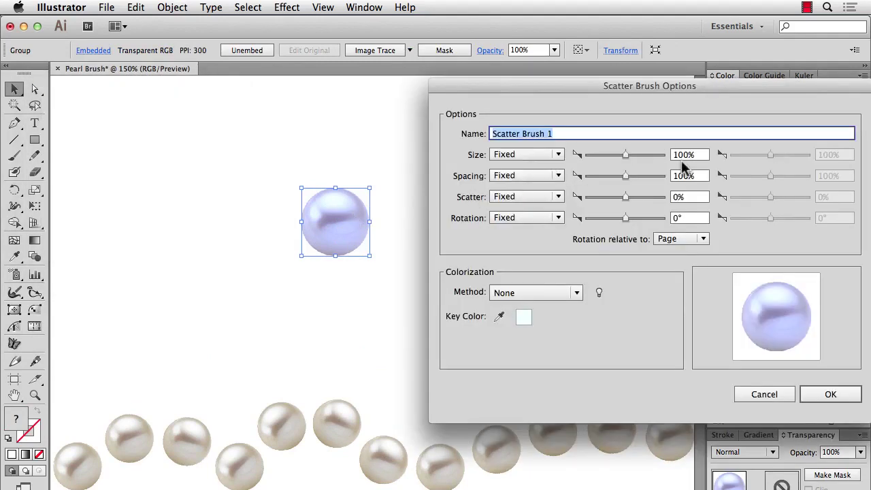
Step: Name it Pearl Brush Blue with Size 73%, Spacing 90% and Hue Shift colorization
{"action": "left_click_drag", "start_coordinate": [625, 156], "coordinate": [620, 176]}
{"action": "left_click_drag", "start_coordinate": [554, 133], "coordinate": [493, 134]}
{"action": "type", "text": "Pearl"}
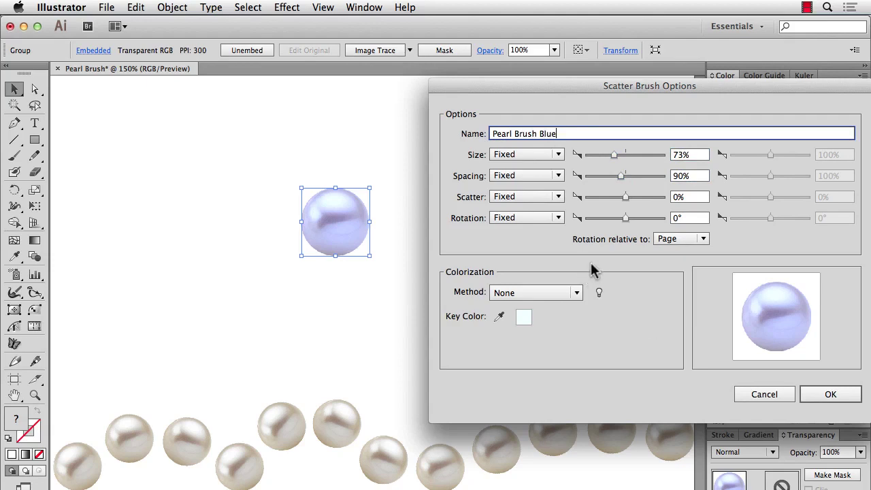
{"action": "left_click", "coordinate": [575, 294]}
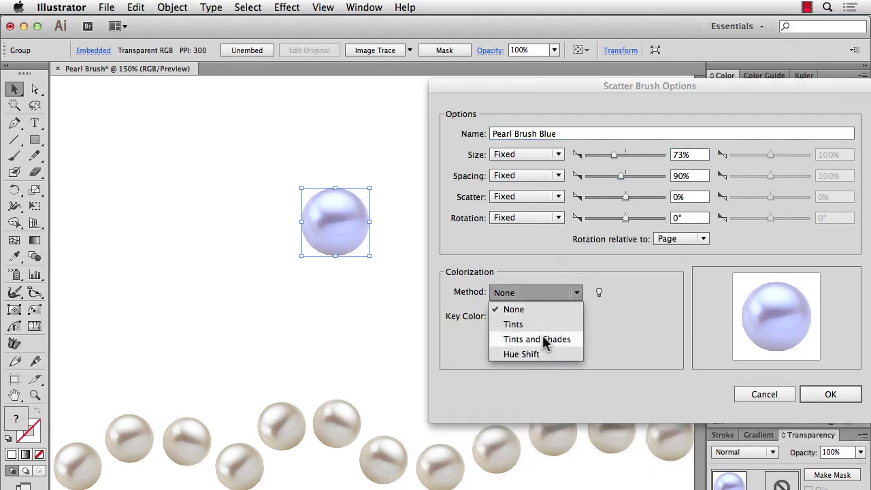
{"action": "key", "text": "Up"}
{"action": "key", "text": "Return"}
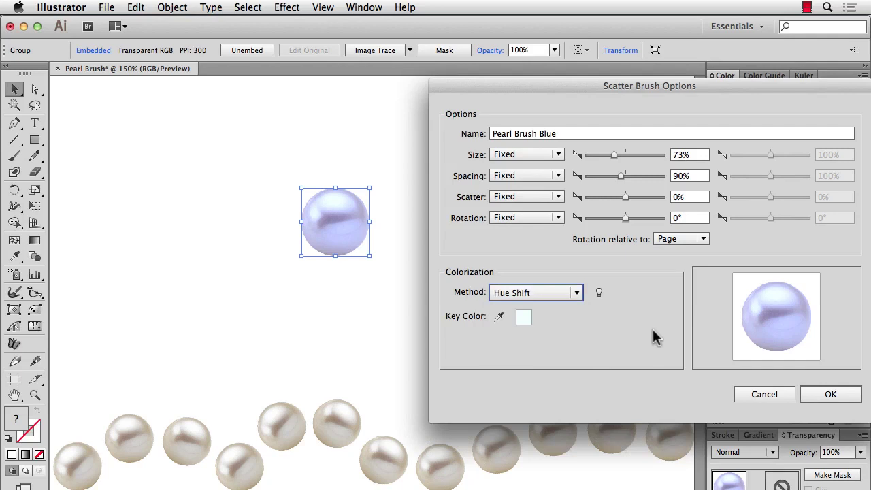
{"action": "left_click", "coordinate": [829, 395]}
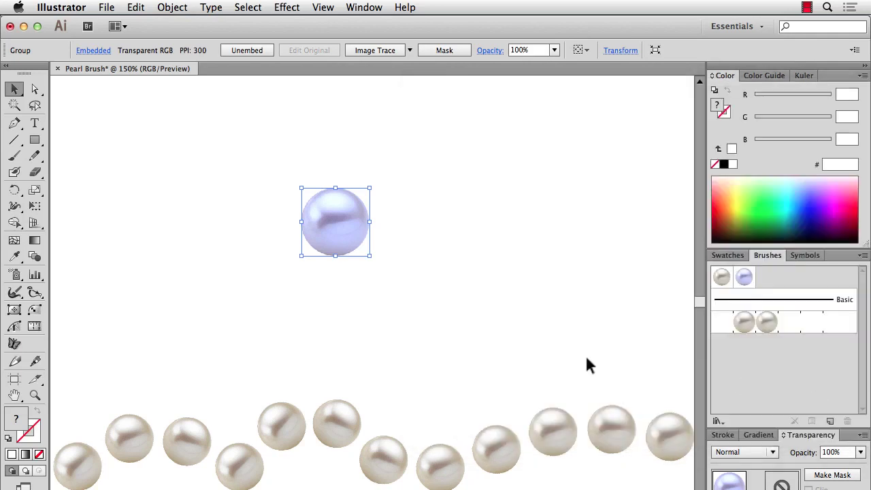
Step: Apply the Pearl Brush Blue brush to the wavy pearl string path so it shows lavender pearls
{"action": "left_click", "coordinate": [401, 349]}
{"action": "left_click", "coordinate": [335, 423]}
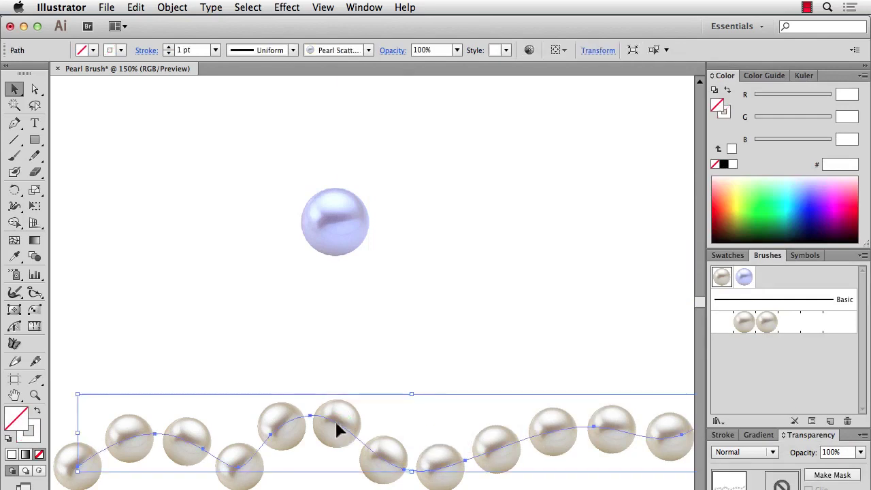
{"action": "left_click", "coordinate": [744, 277]}
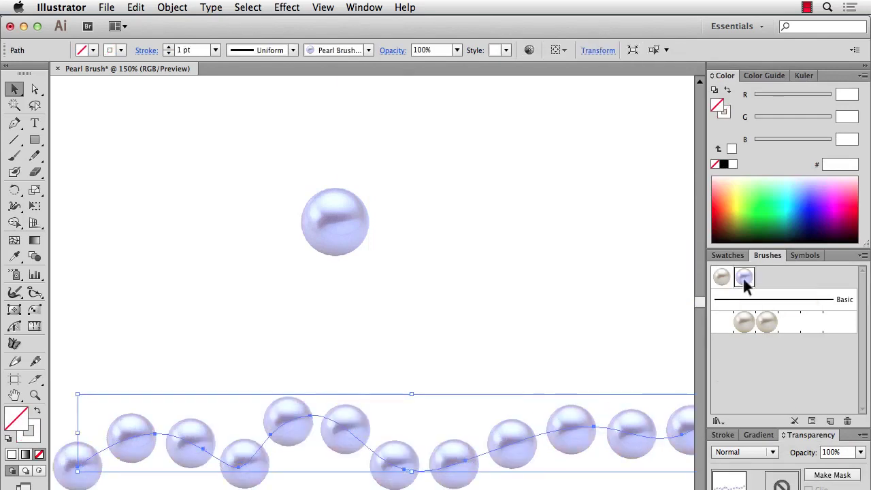
{"action": "left_click", "coordinate": [456, 334]}
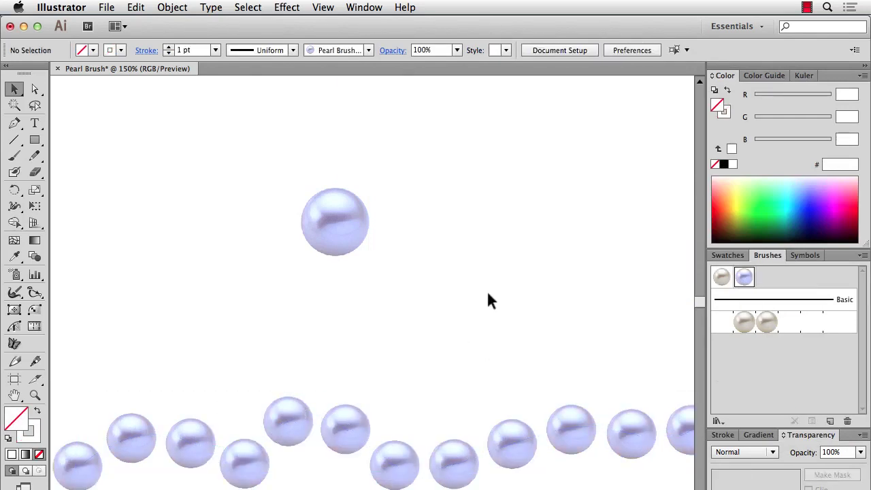